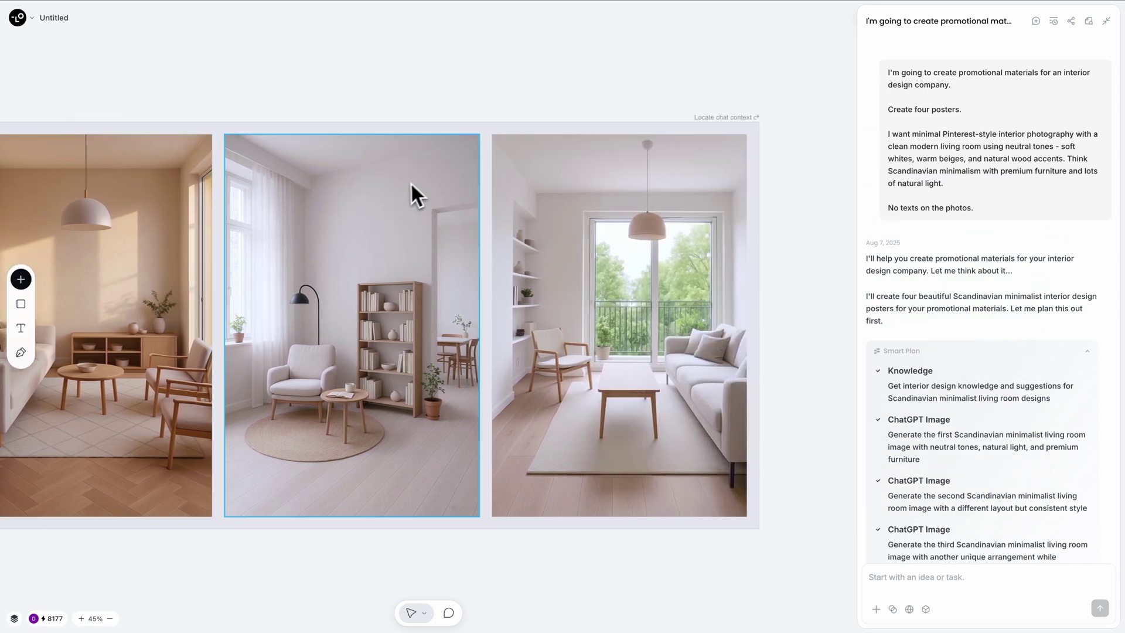
Step: Comment on the sofa in the first living room image and run "Change this sofa to a natural linen fabric in a light green tone."
scroll(419, 178, "down", 2)
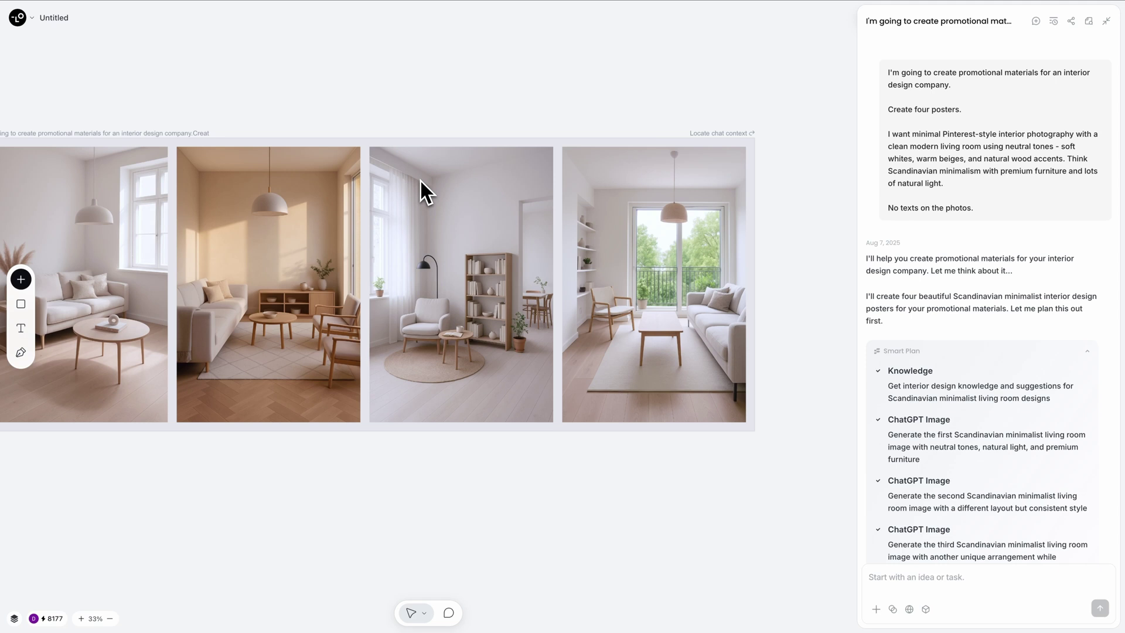
left_click(252, 387)
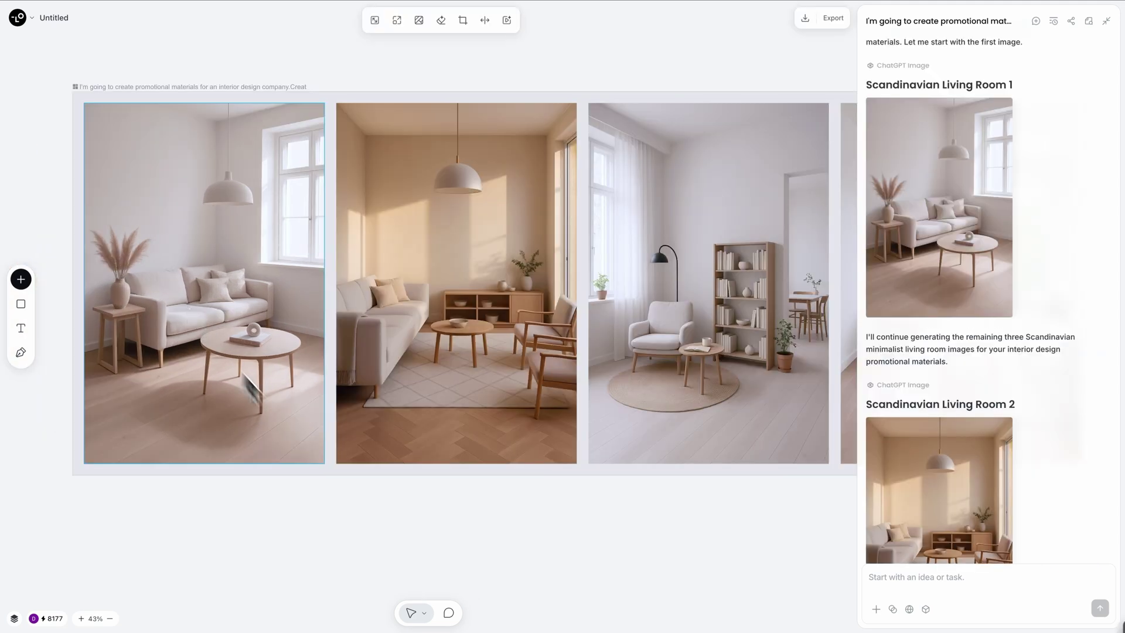
left_click(450, 613)
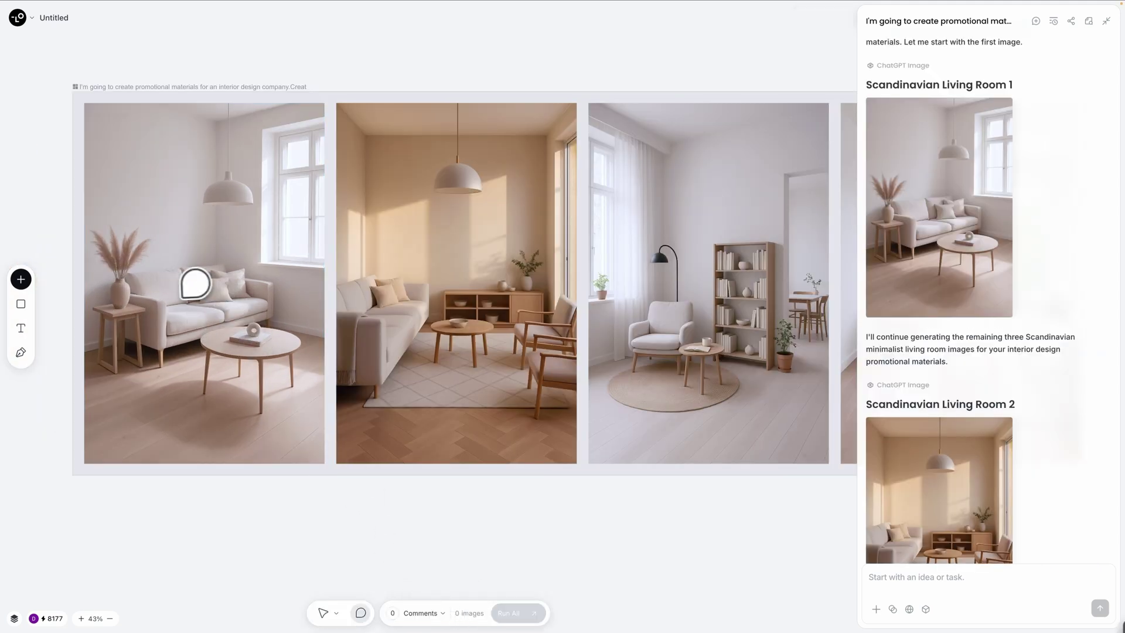
left_click(187, 287)
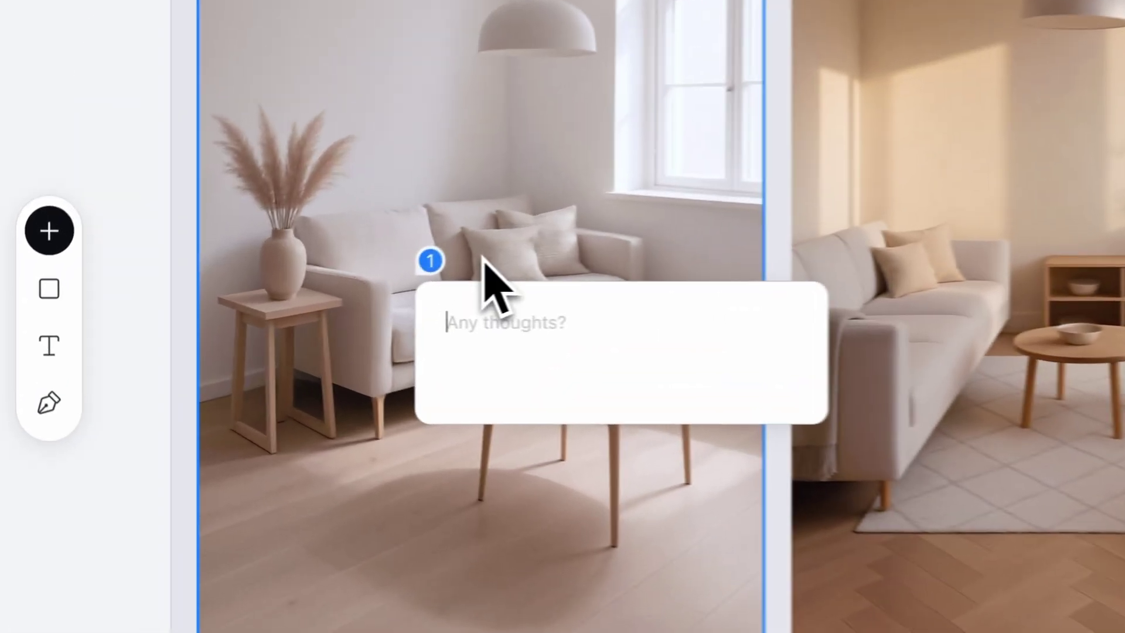
type("Change this sofa to a natural linen fabric in a light green t")
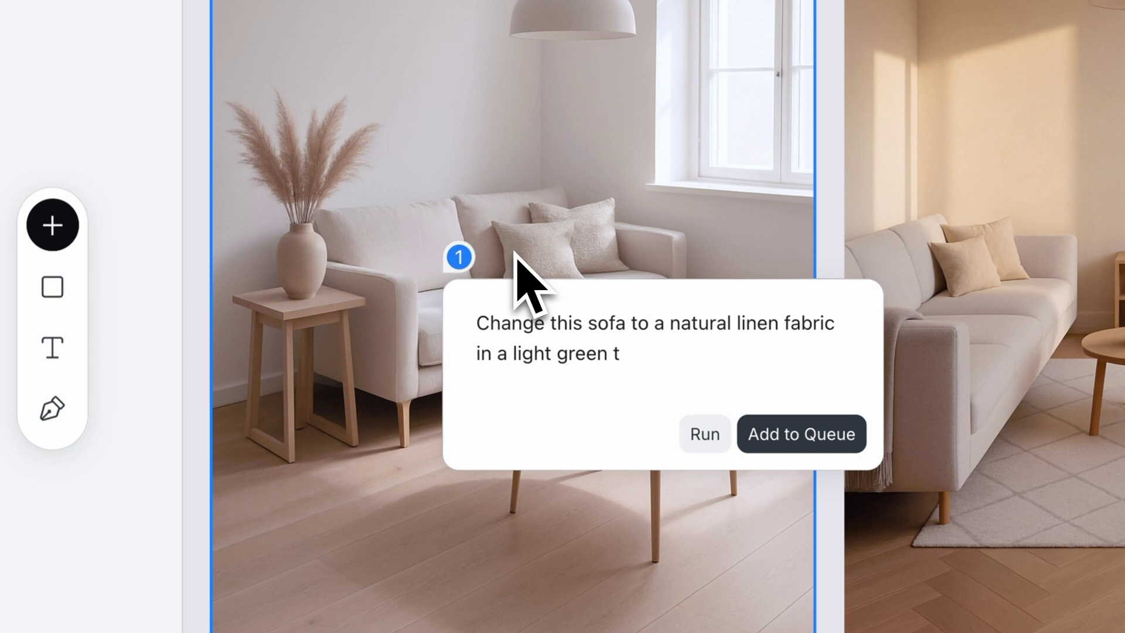
type("one.")
left_click(704, 434)
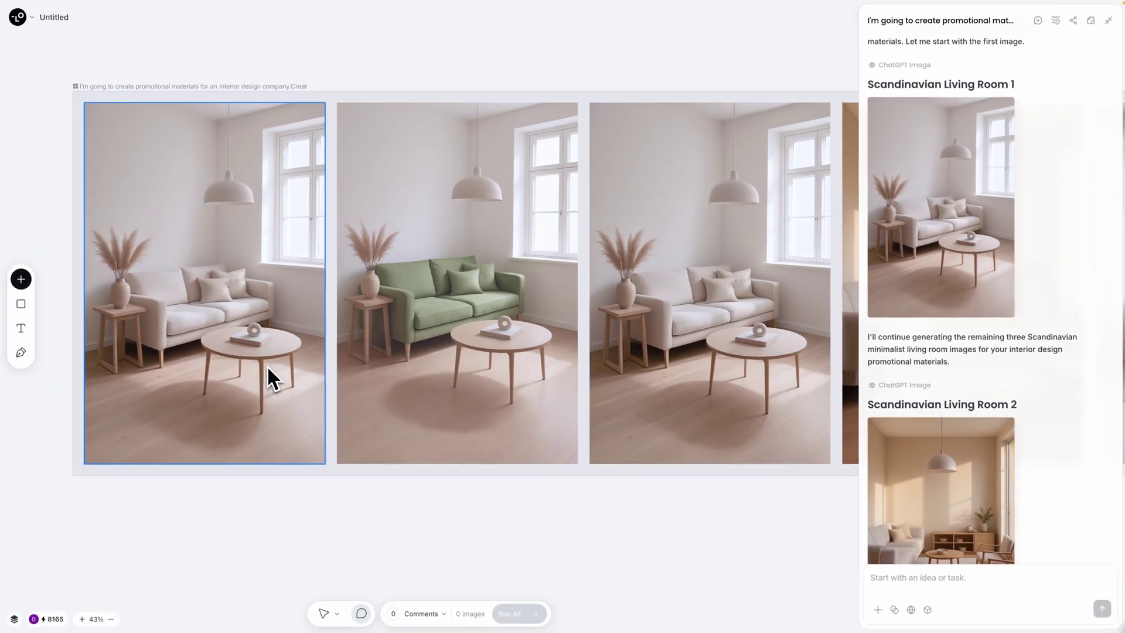
Step: Mark the blank wall above the green sofa and run the comment "Add a thin minimal gold frame with an abstract modern artwork inside."
scroll(437, 303, "up", 5)
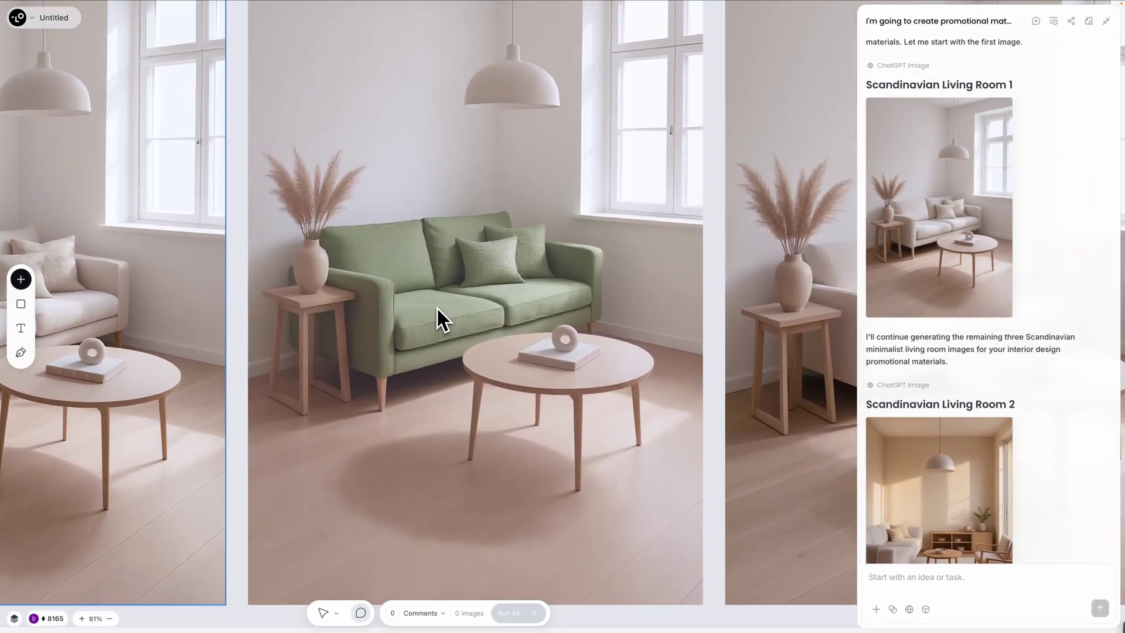
scroll(433, 337, "up", 3)
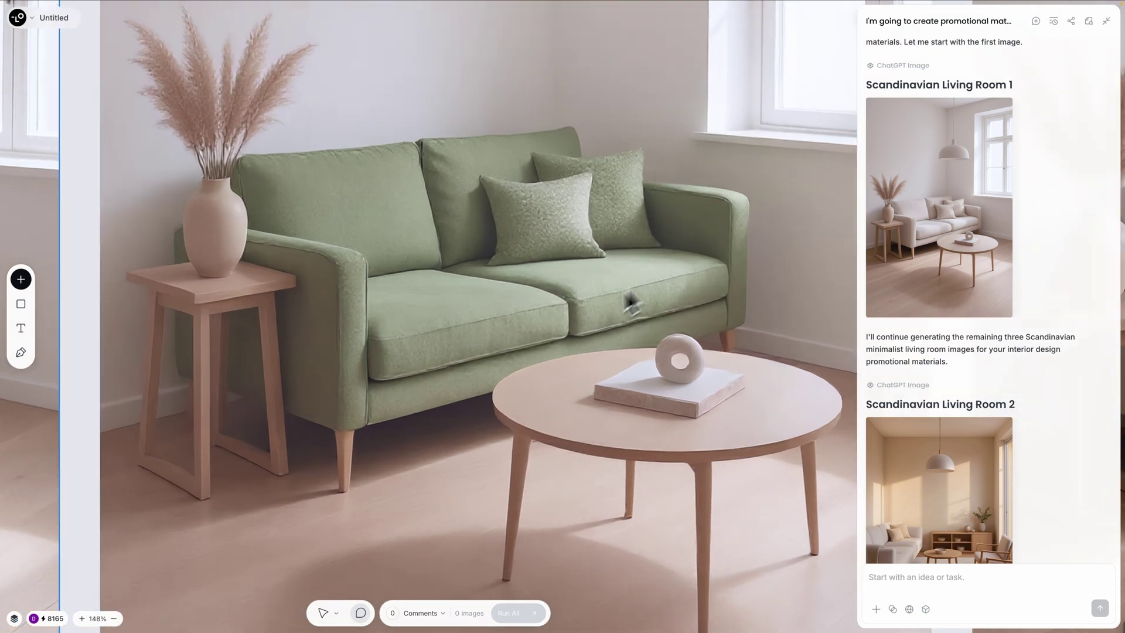
scroll(488, 329, "down", 8)
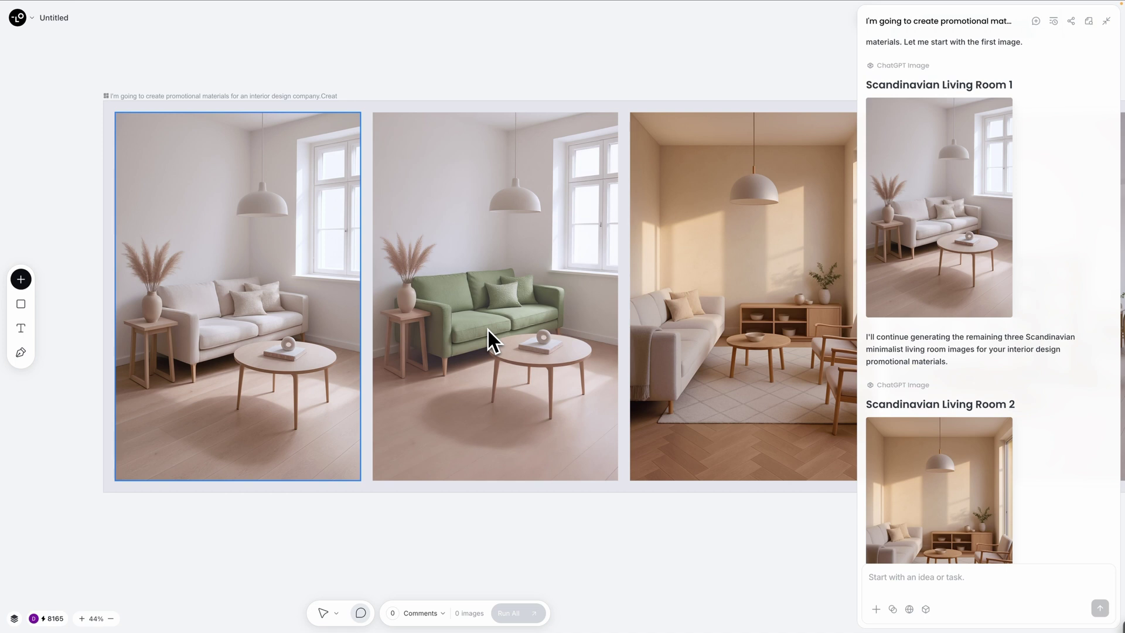
scroll(488, 329, "up", 3)
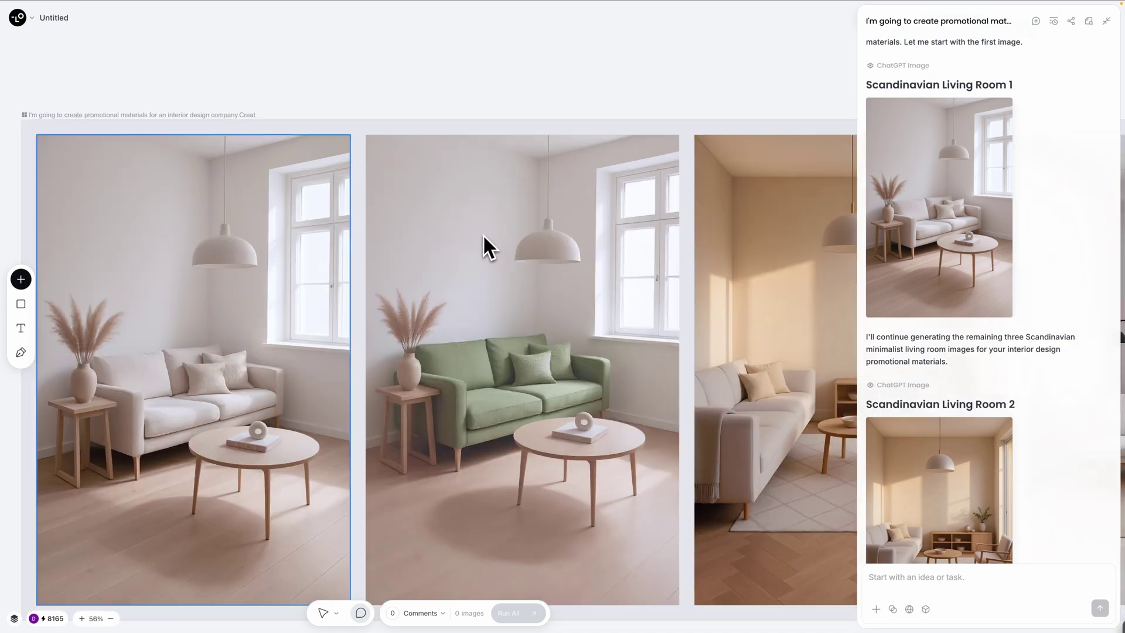
left_click_drag(410, 175, 514, 323)
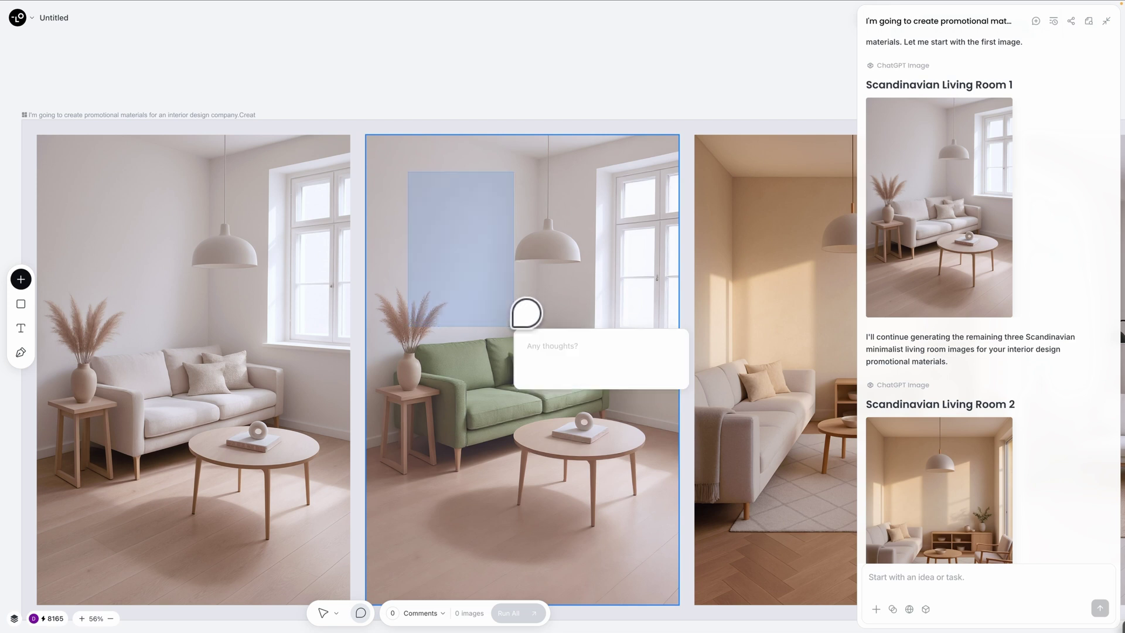
type("Add a thin minimal gold frame with an abstract modern artwork inside")
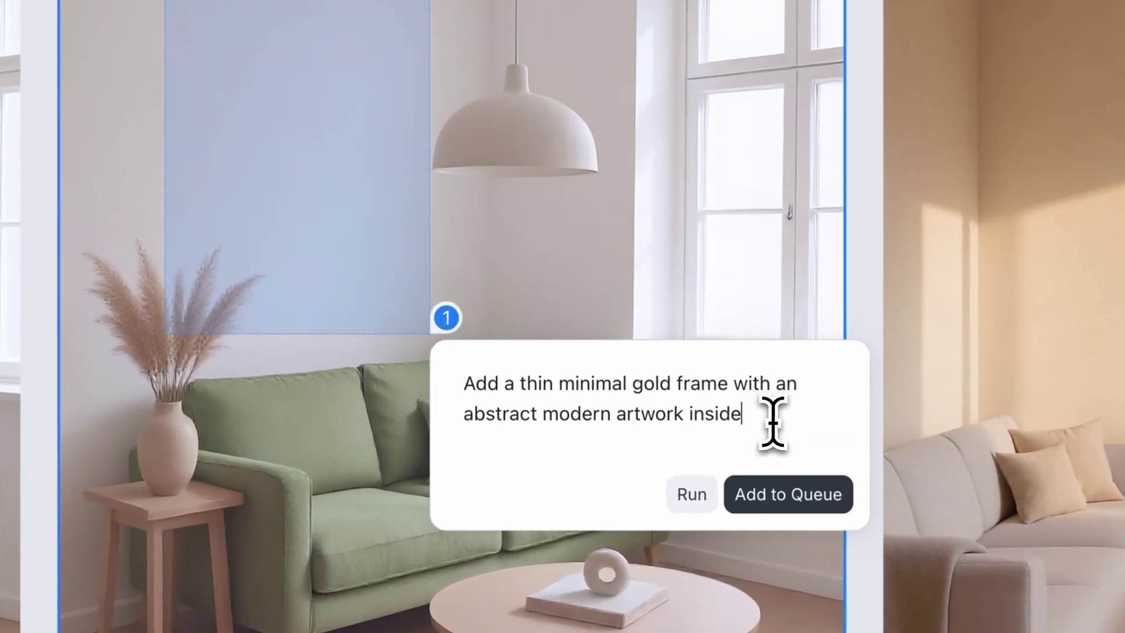
type(".")
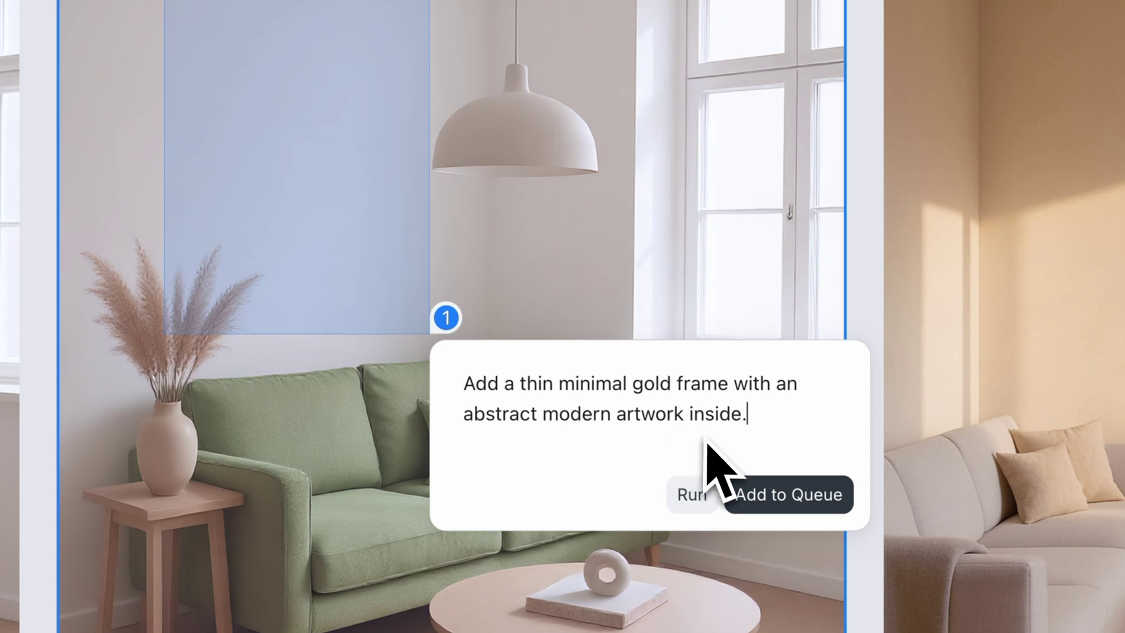
left_click(687, 493)
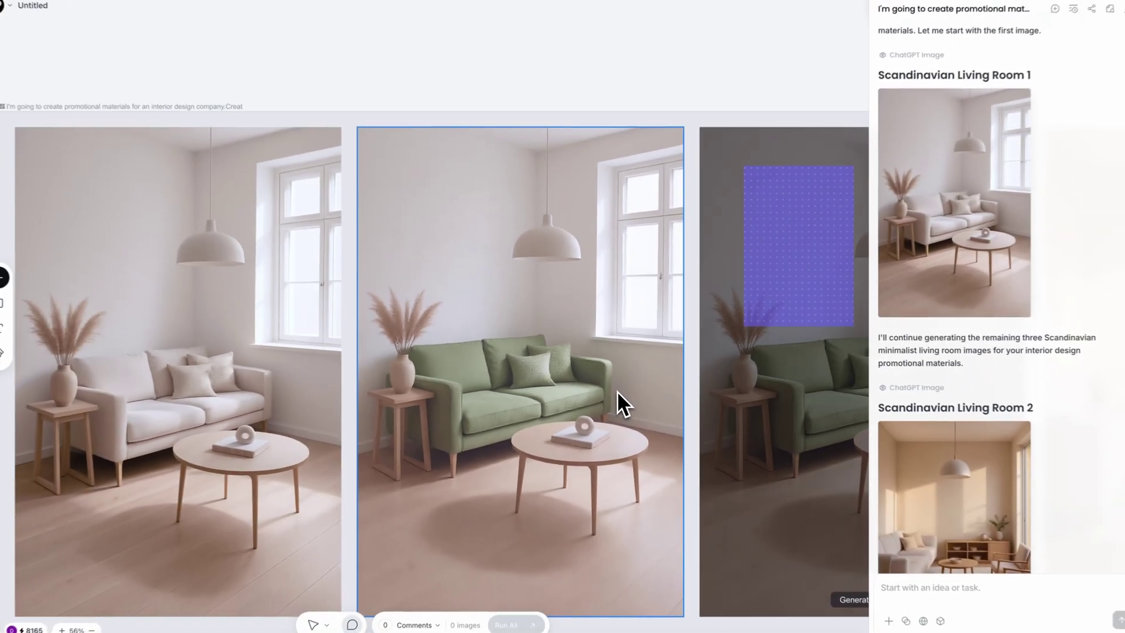
Step: Upload the three reference images 1, 2.webp and 3.webp from the untitled folder to the canvas
scroll(499, 288, "up", 5)
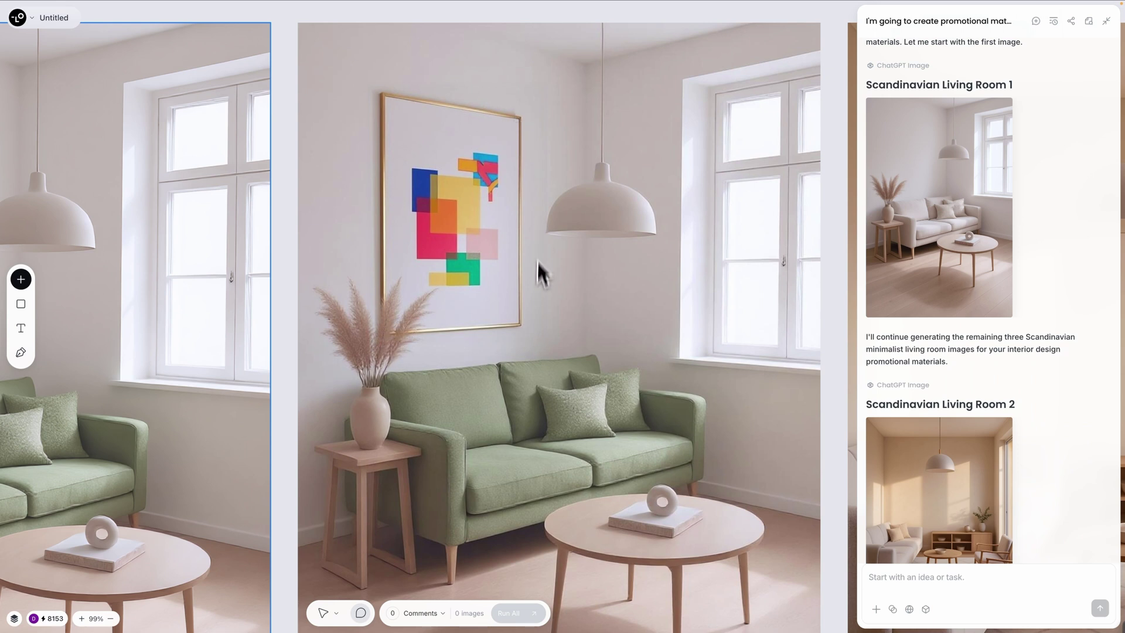
scroll(561, 333, "down", 6)
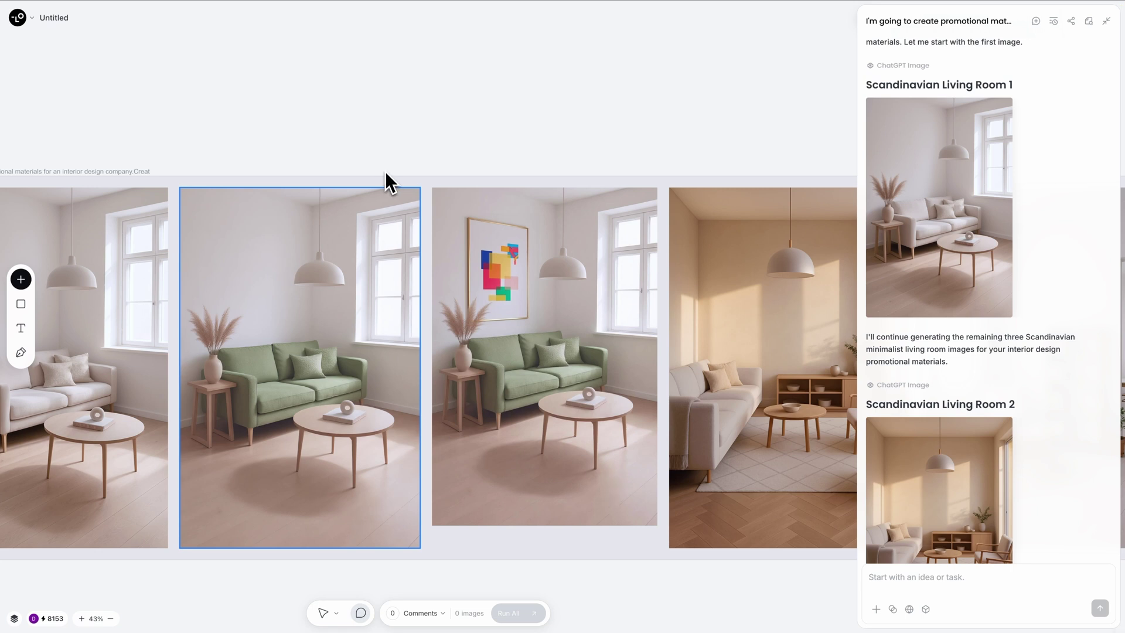
left_click(17, 18)
left_click(37, 129)
left_click(415, 243)
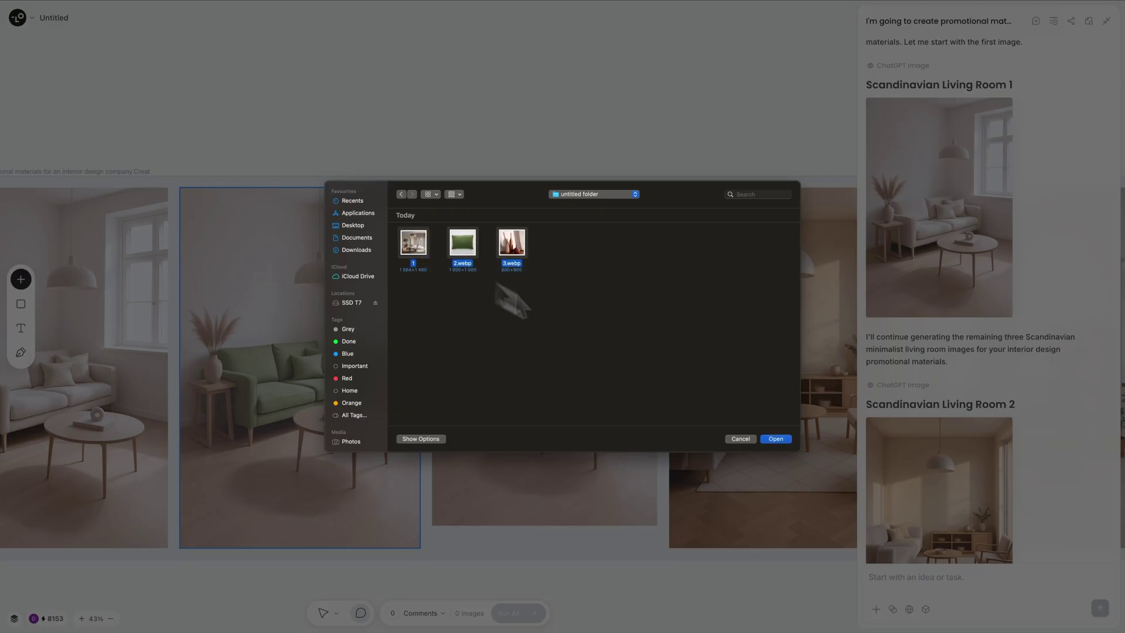
key("Return")
scroll(670, 398, "down", 4)
scroll(697, 385, "up", 3)
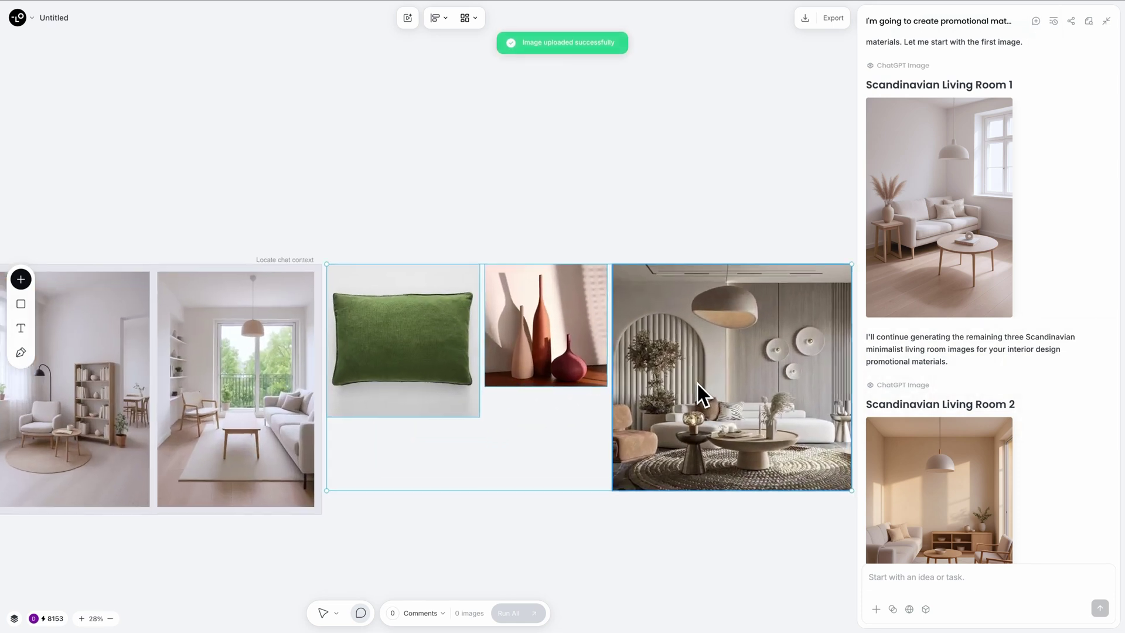
Step: Move the three uploaded reference images into the frame beside the posters and activate the comment tool
left_click(351, 507)
left_click(314, 312)
left_click_drag(603, 327, 470, 329)
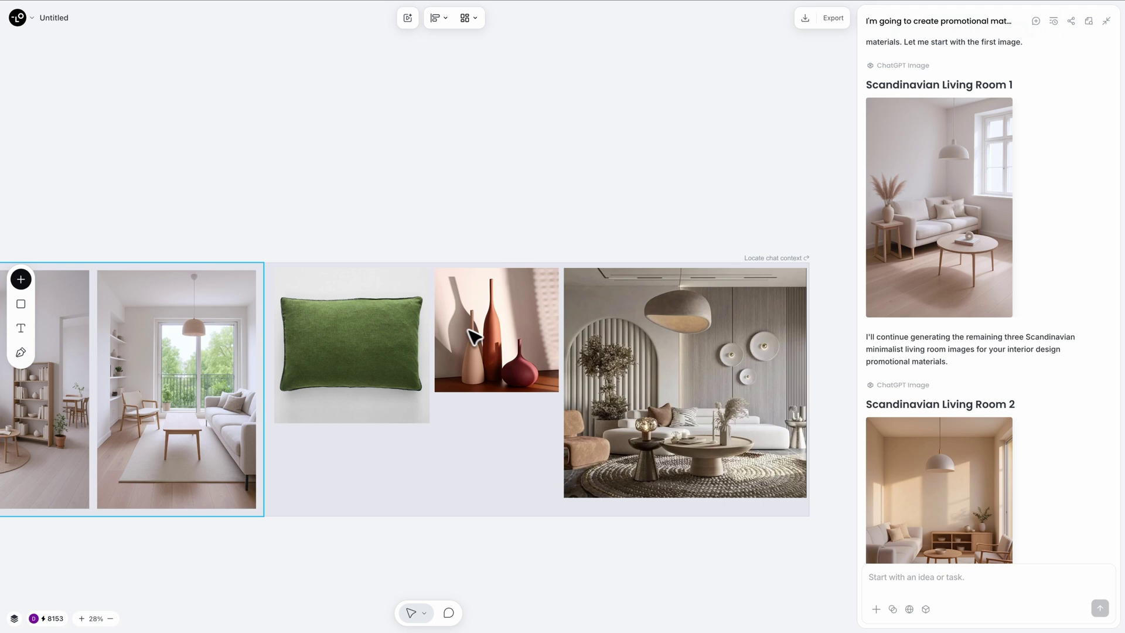
left_click(633, 331)
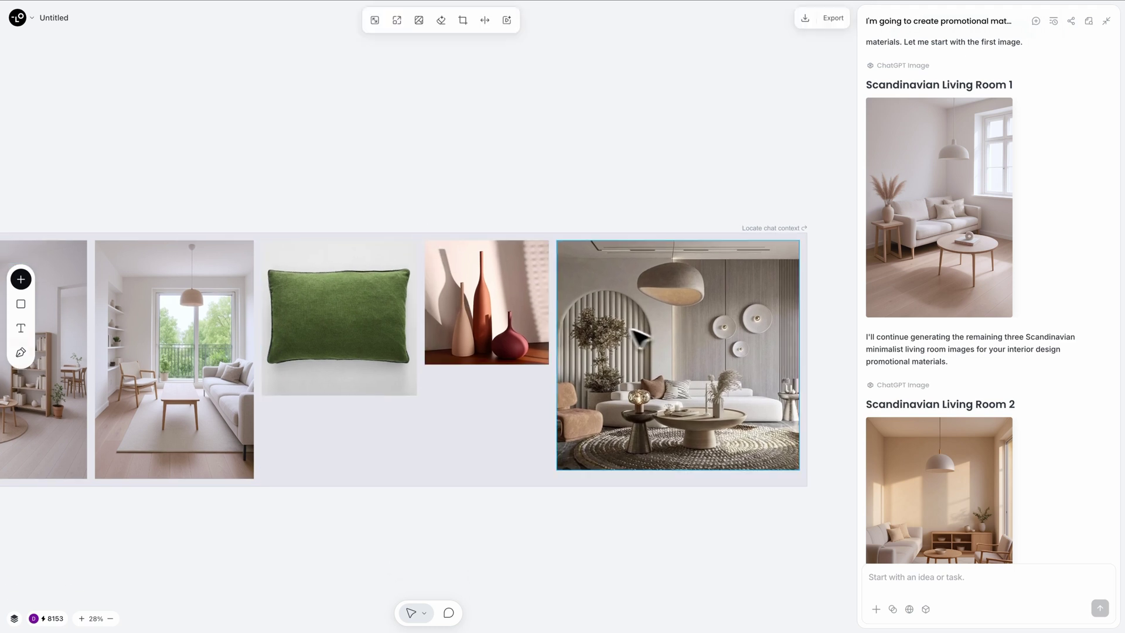
scroll(711, 344, "up", 4)
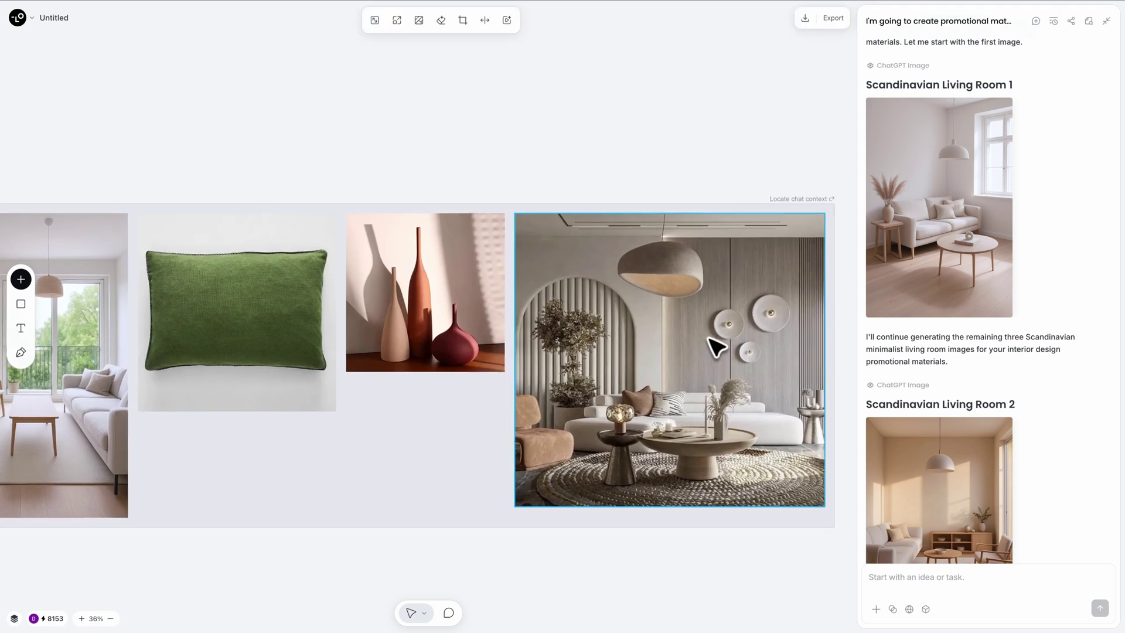
left_click(448, 613)
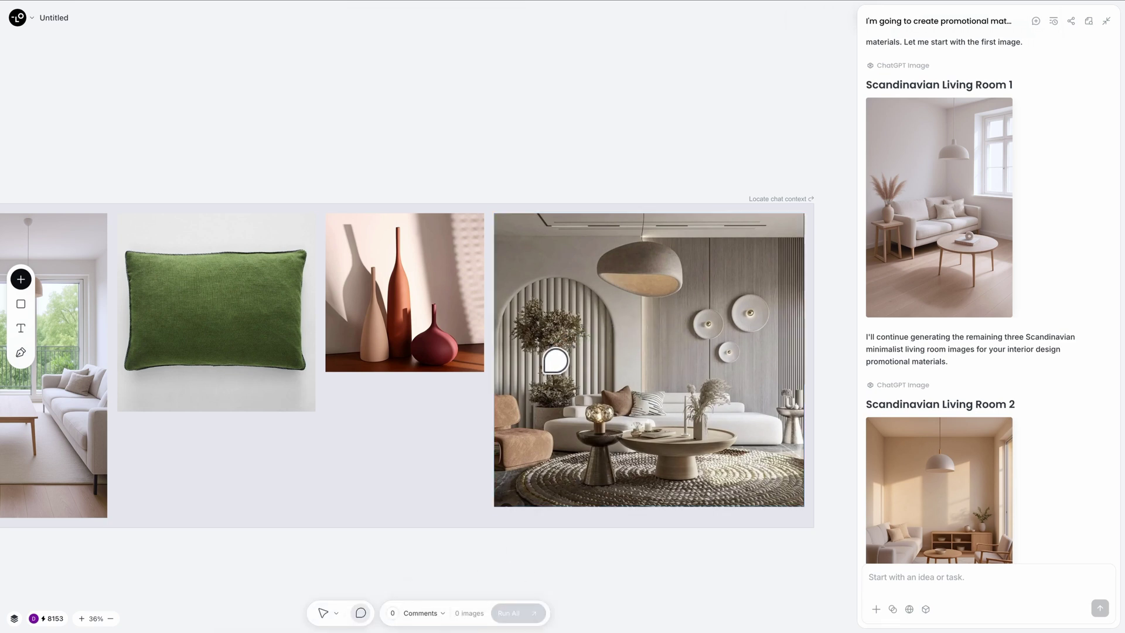
left_click(561, 358)
type("Use this.")
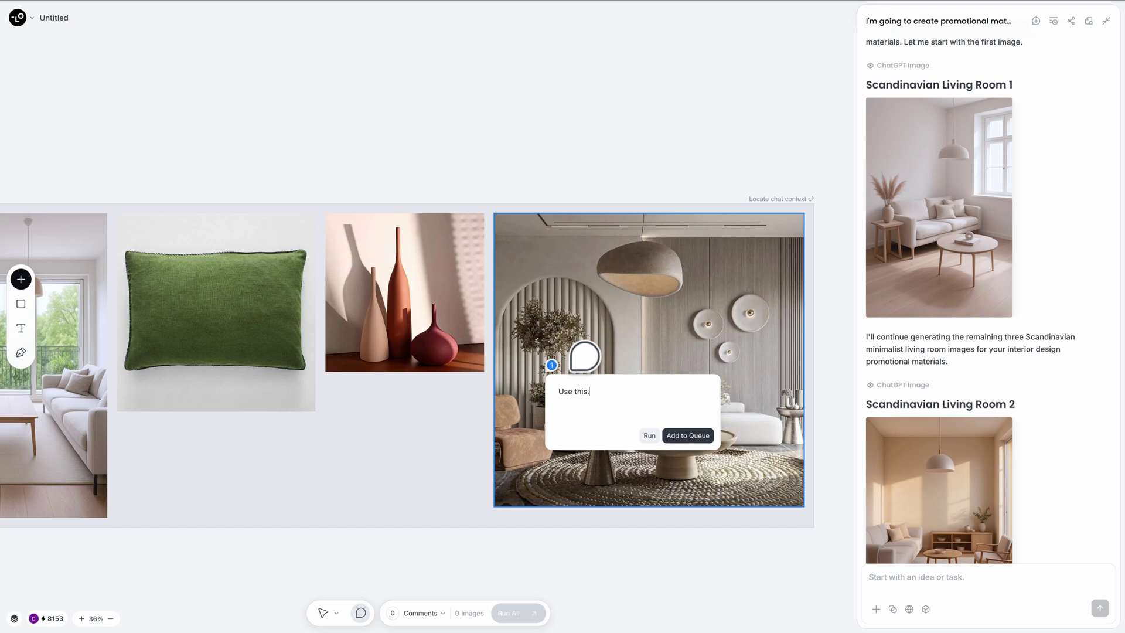
key("Escape")
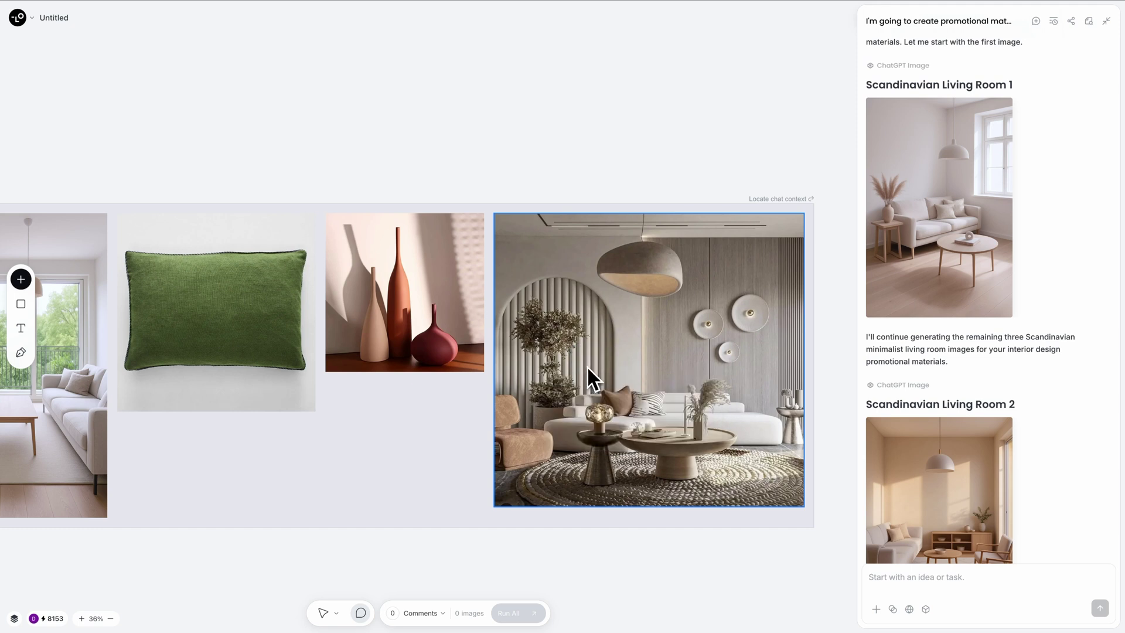
Step: Mark an area of the uploaded living room reference and queue the comment "Use this."
left_click(803, 499)
type("Use this.")
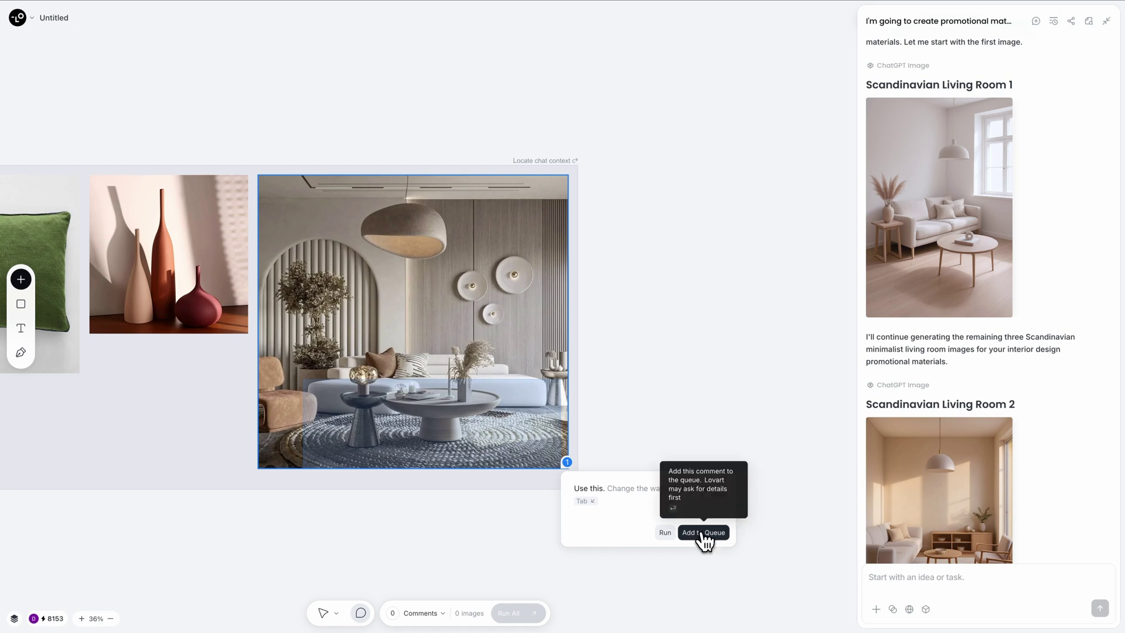
left_click(703, 532)
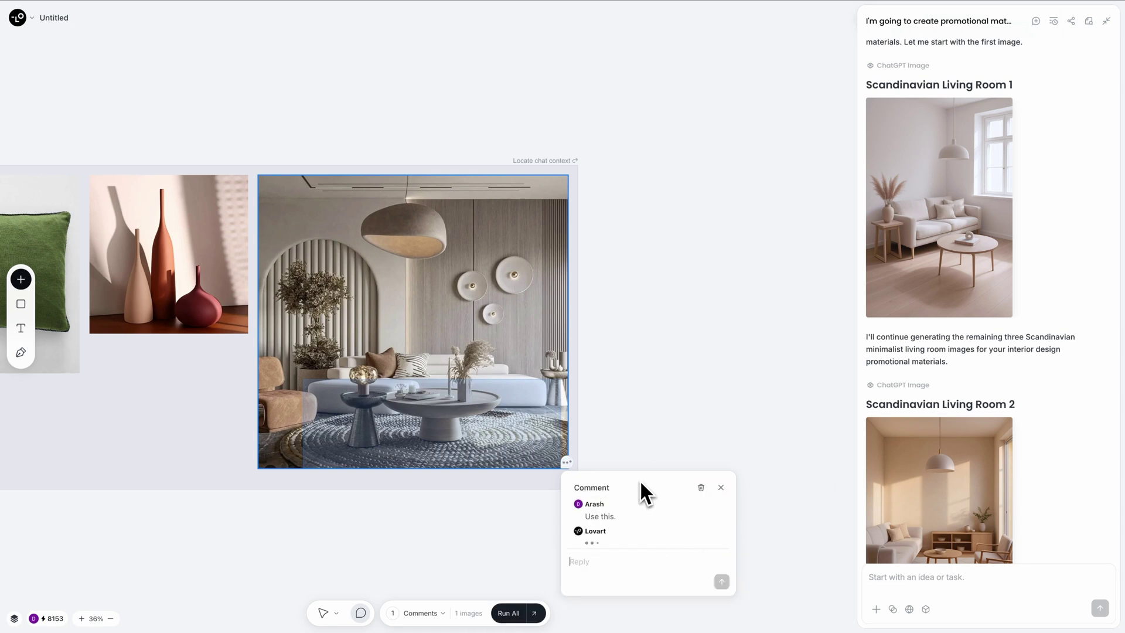
key("Escape")
Step: Queue the comment "Use this cushion." on the green cushion reference image
scroll(216, 311, "left", 4)
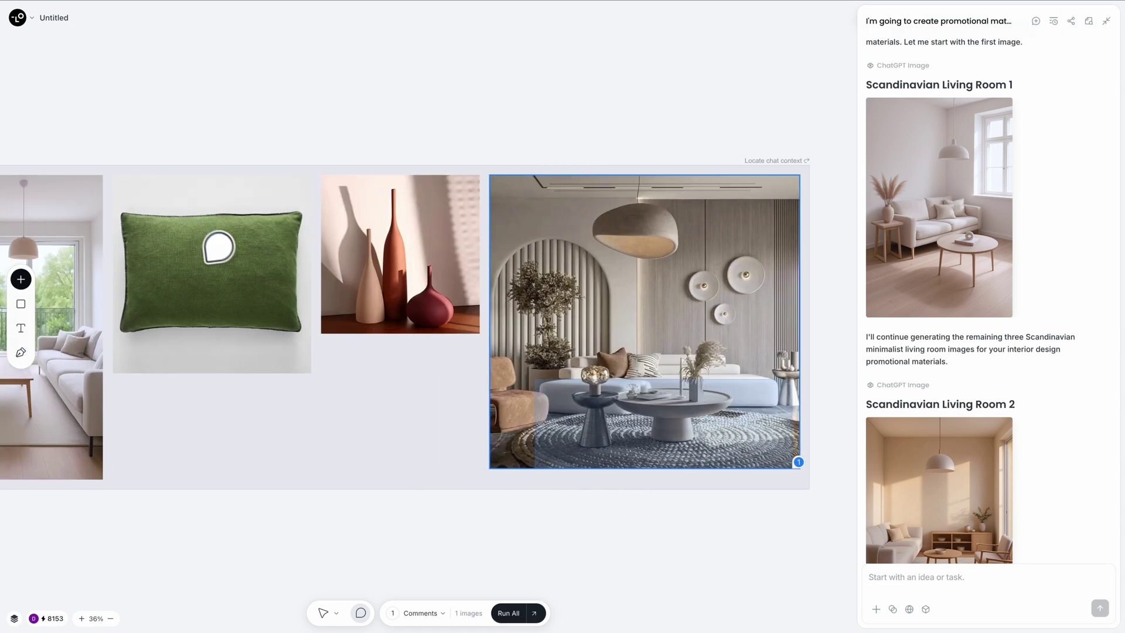
left_click(216, 243)
type("Use this cushion.")
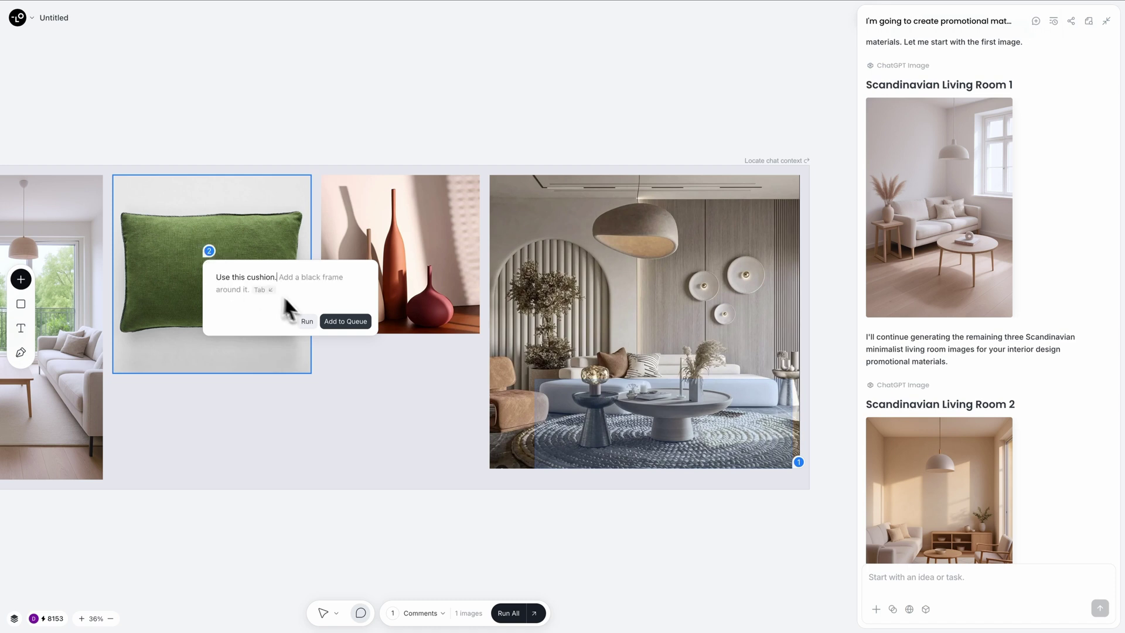
left_click(338, 321)
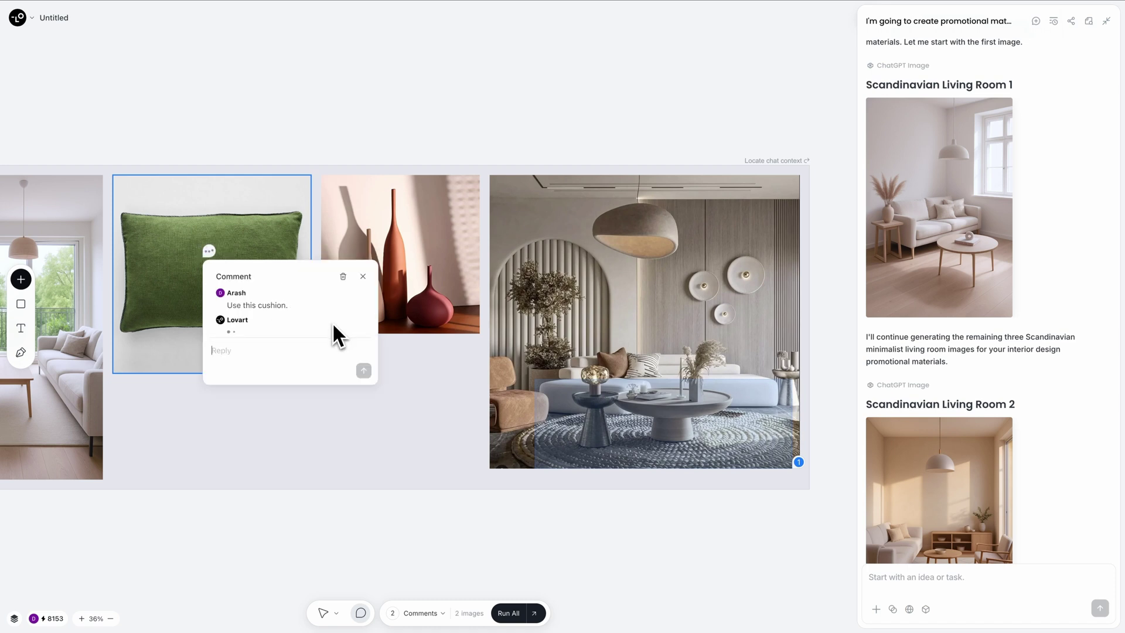
key("Escape")
Step: Queue the comment "Use these decorative elements." on the vases reference image
left_click(412, 212)
type("Us")
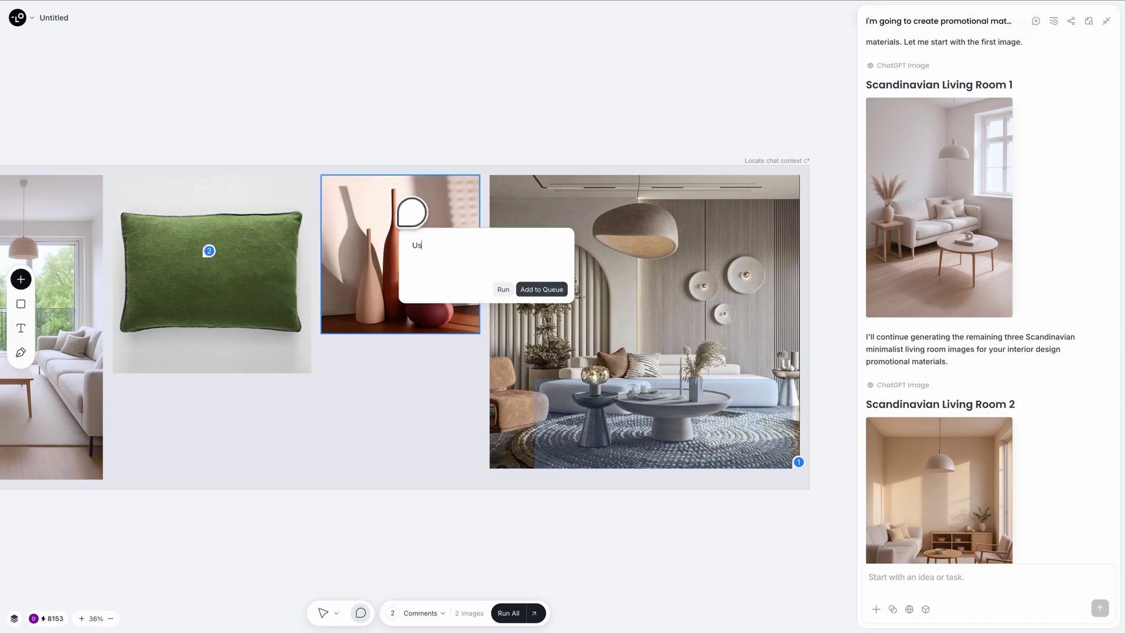
type("e these decorative elements.")
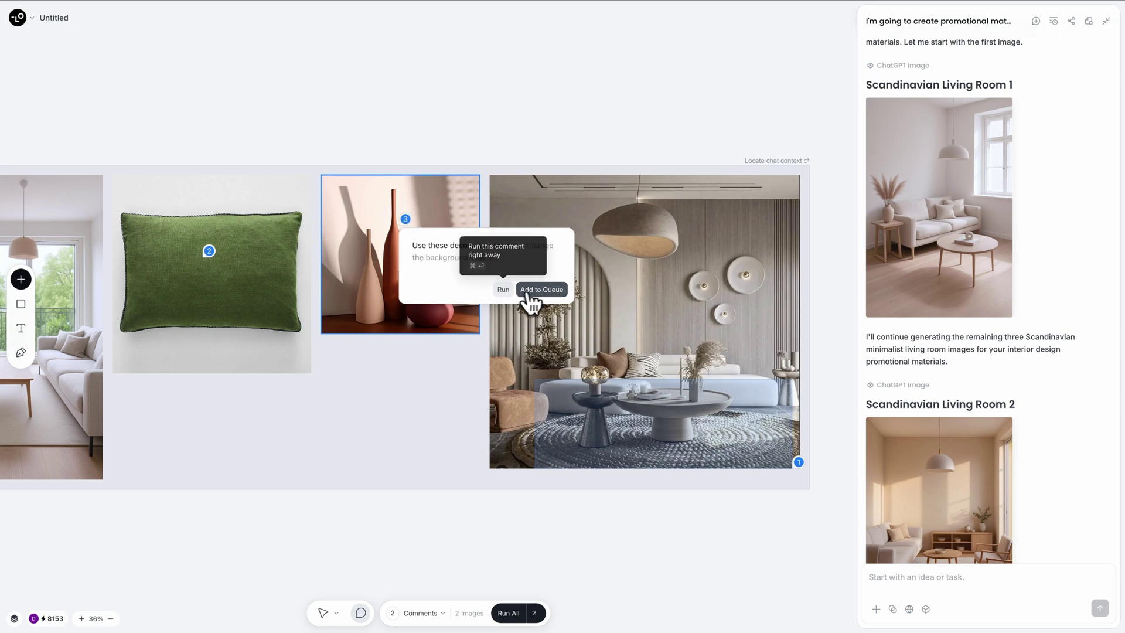
left_click(527, 290)
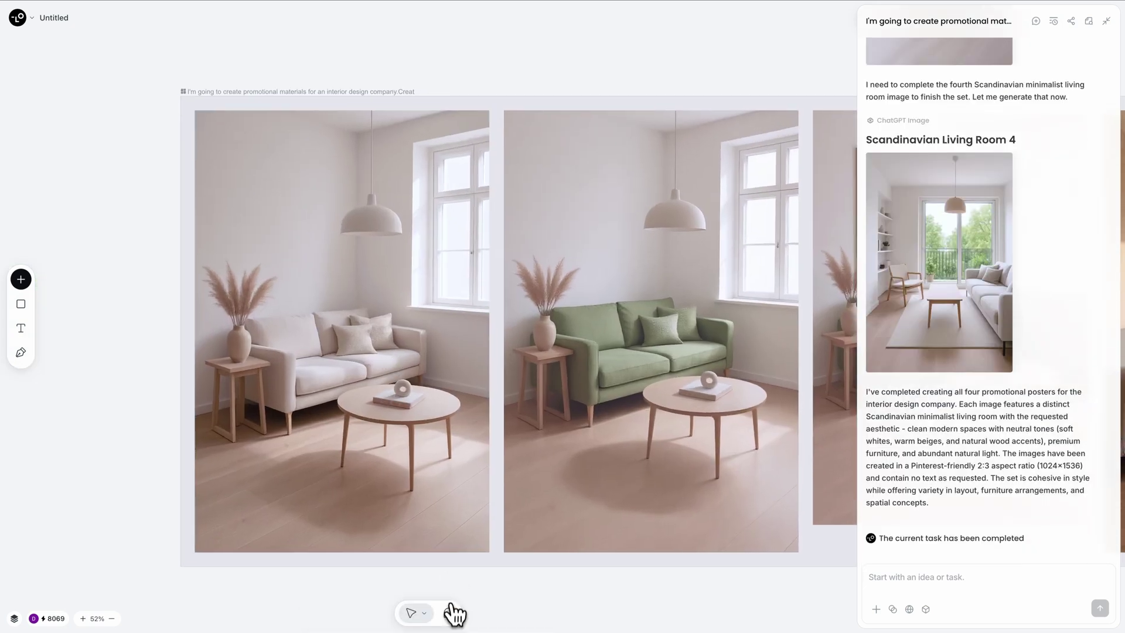
Step: Mark the whole first poster with the white sofa and run the comment "Apply the reference styles to this image."
left_click(225, 127)
key("Escape")
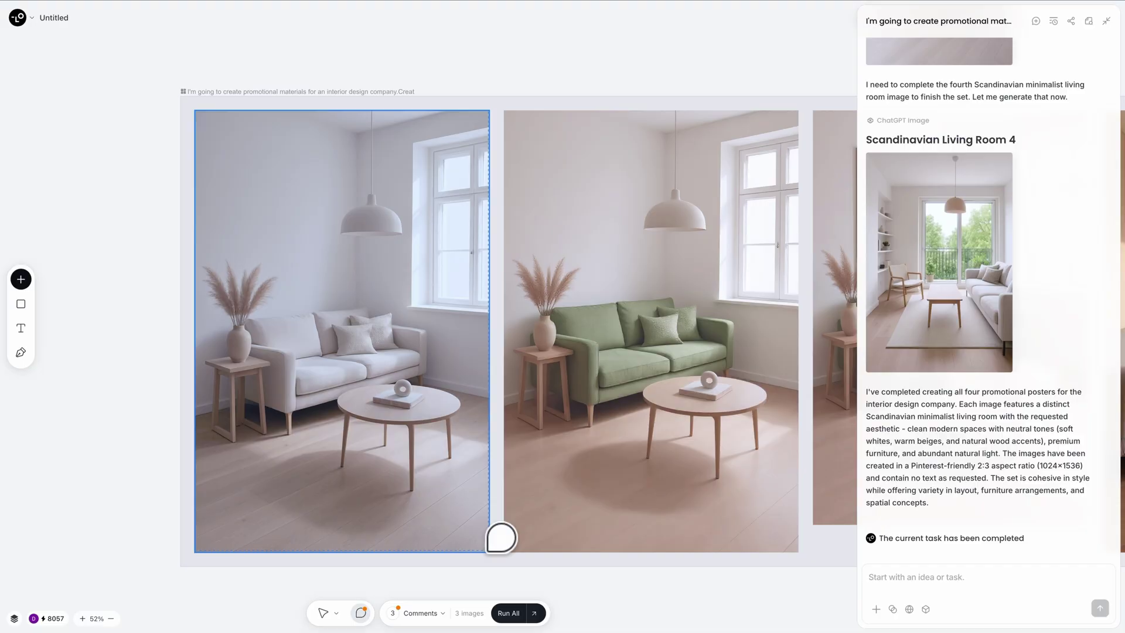
left_click(495, 542)
type("Apply the reference s")
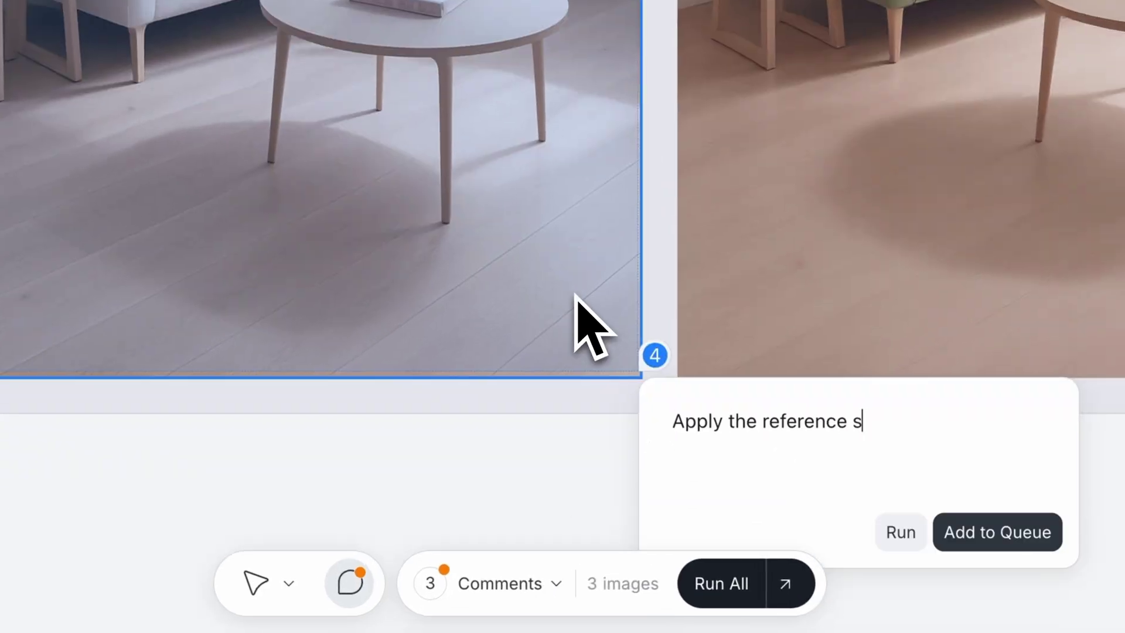
type("tyles to this image.")
key("Return")
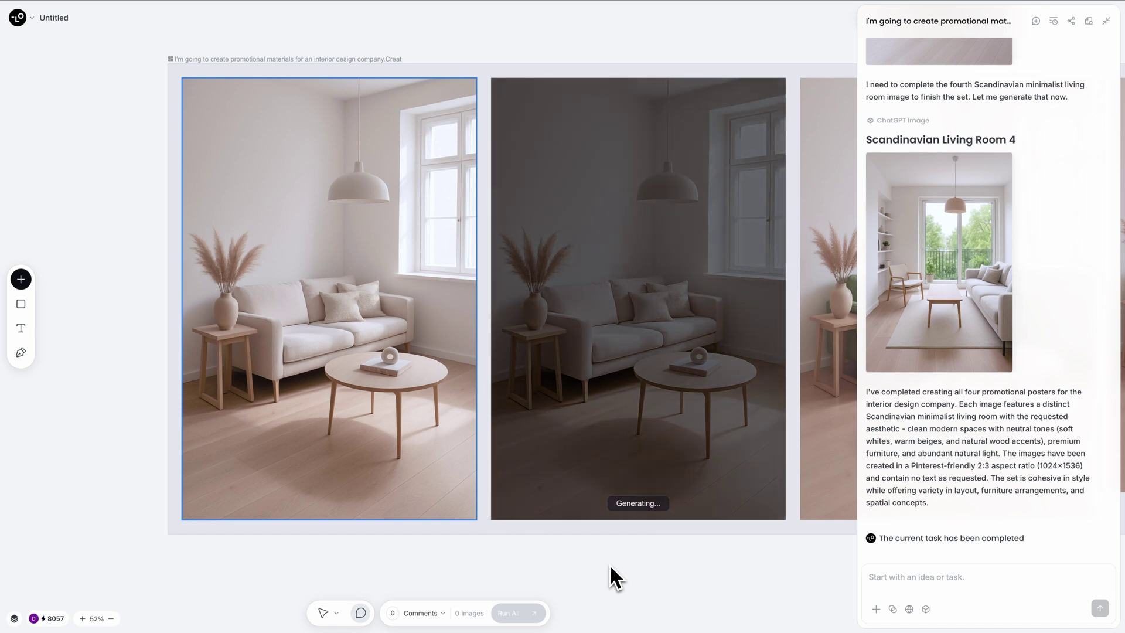
scroll(625, 521, "up", 3)
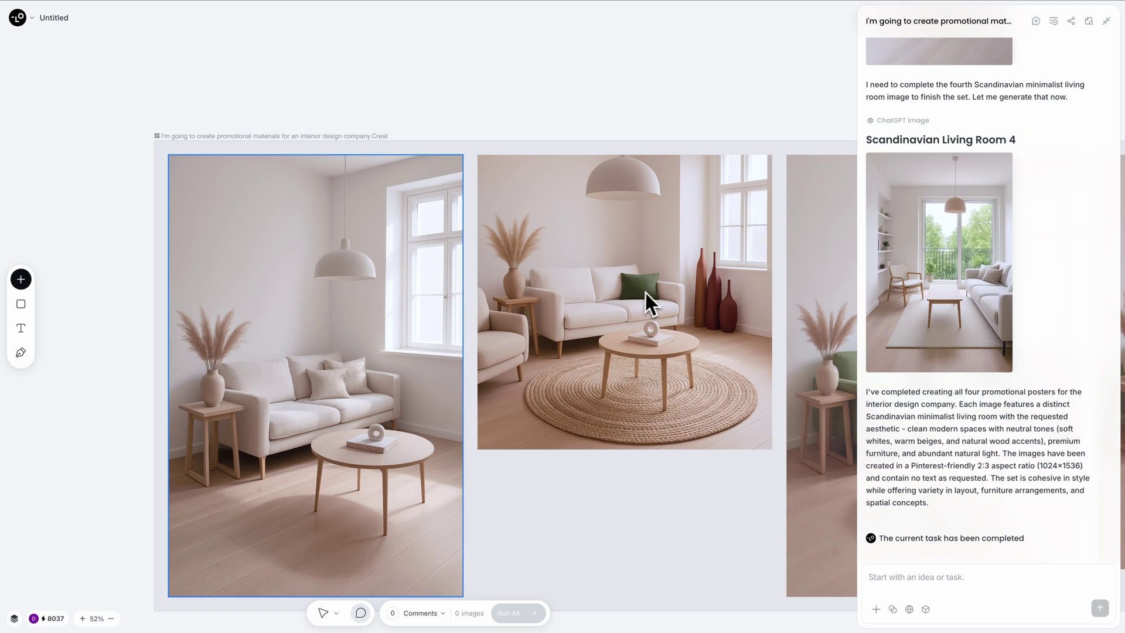
scroll(645, 293, "up", 5)
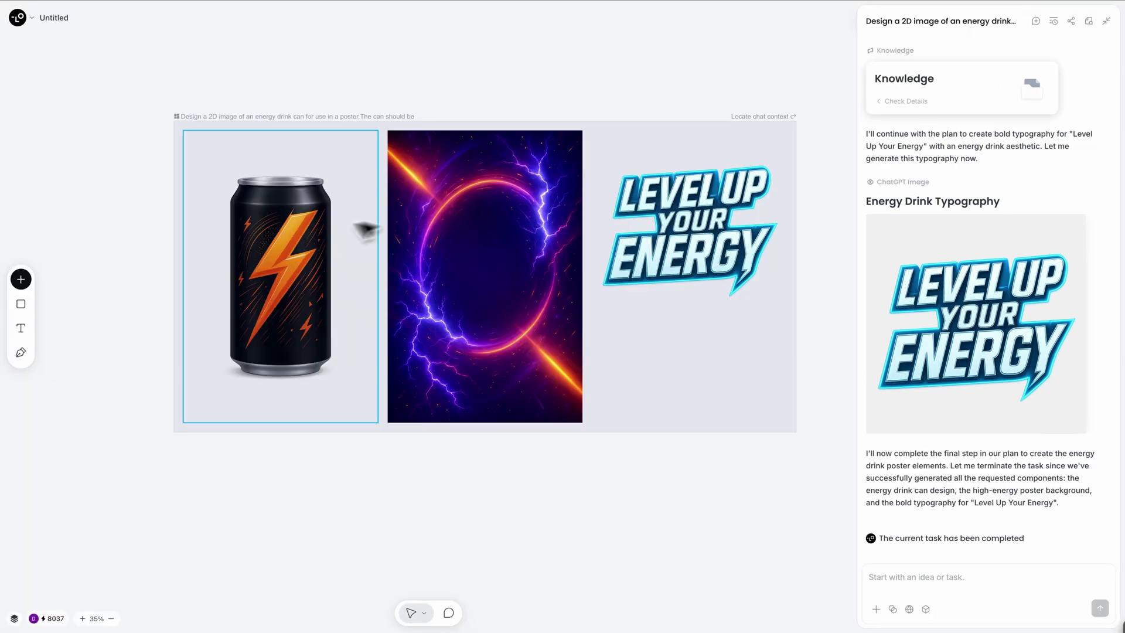
Step: Queue the comment "Use this can." on the energy drink can image
left_click(280, 256)
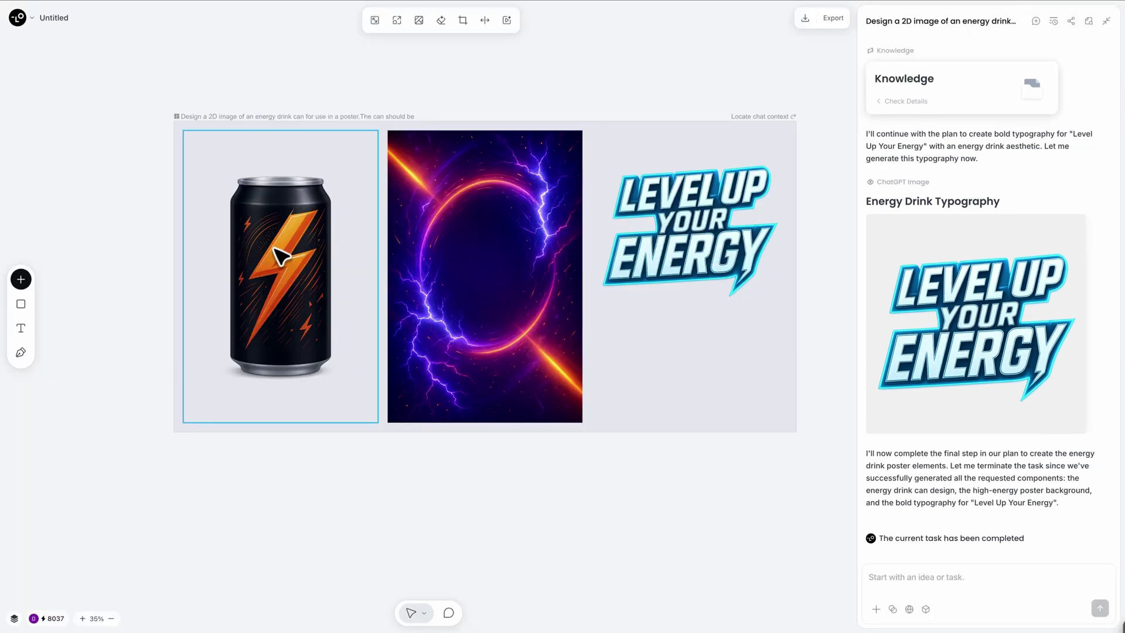
left_click(449, 613)
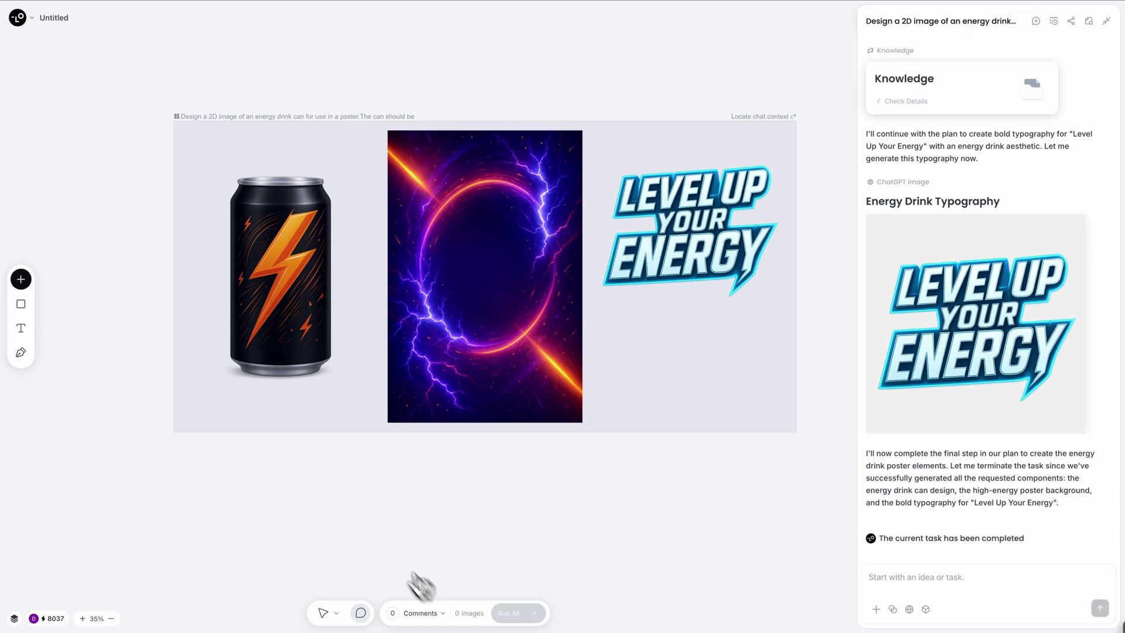
left_click(288, 269)
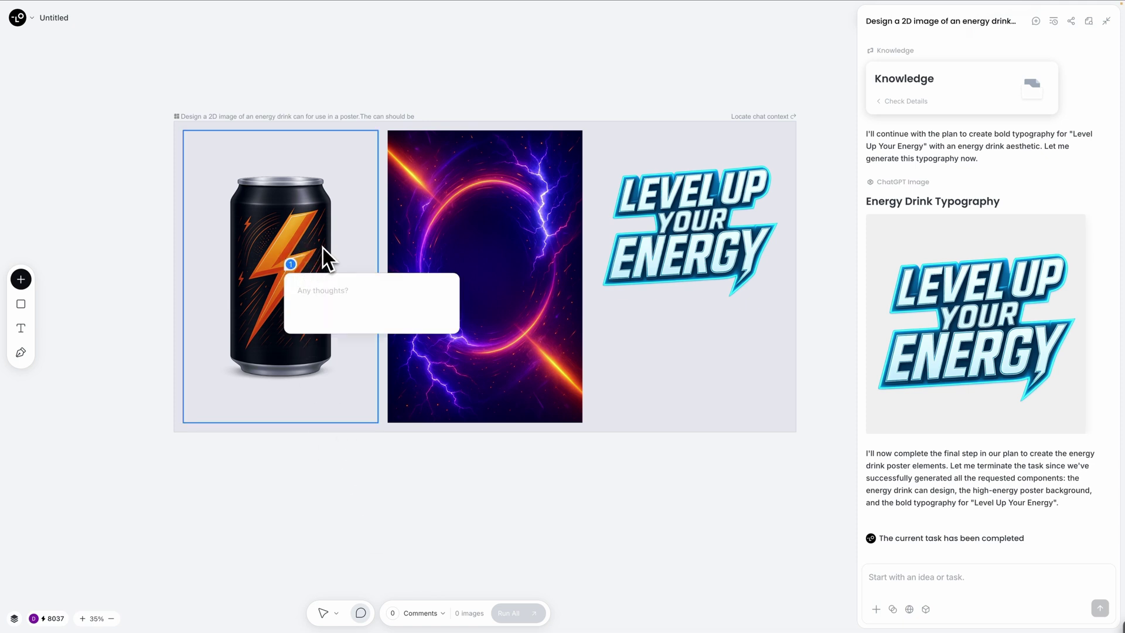
type("Use this can.")
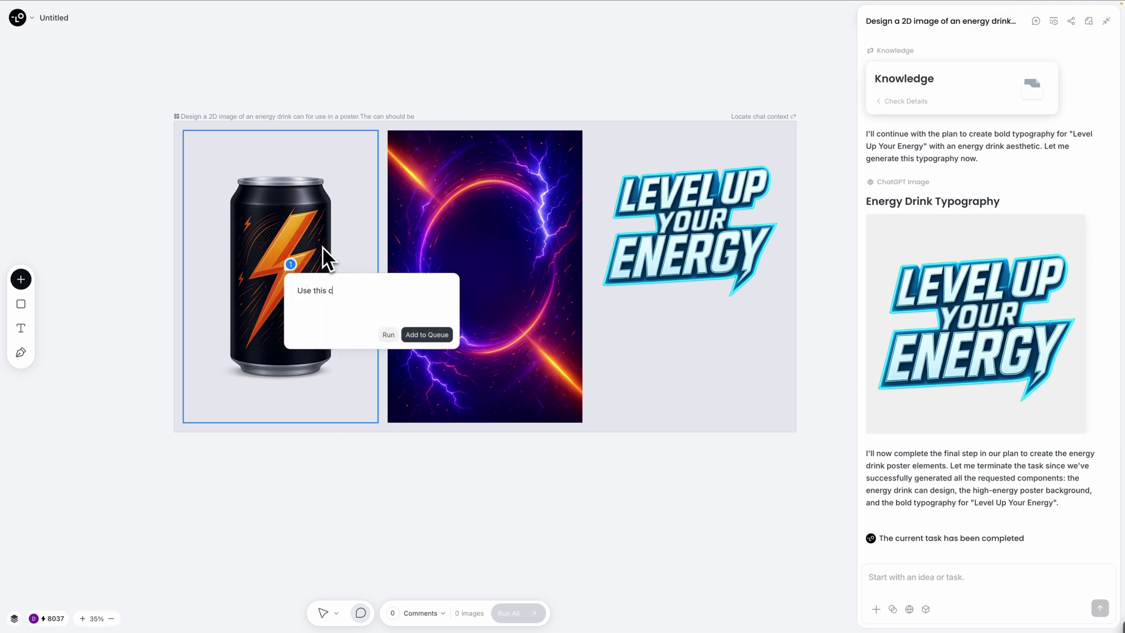
key("Return")
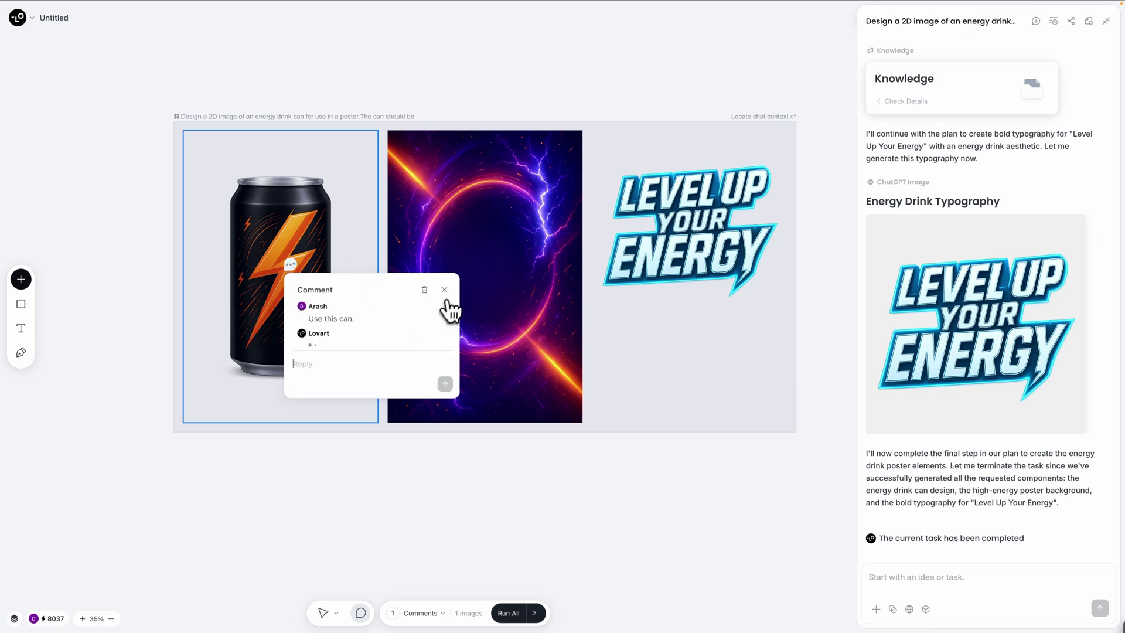
left_click(444, 290)
Step: Queue the comment "Use this background." on the purple lightning background image
left_click(491, 246)
type("Use this background.")
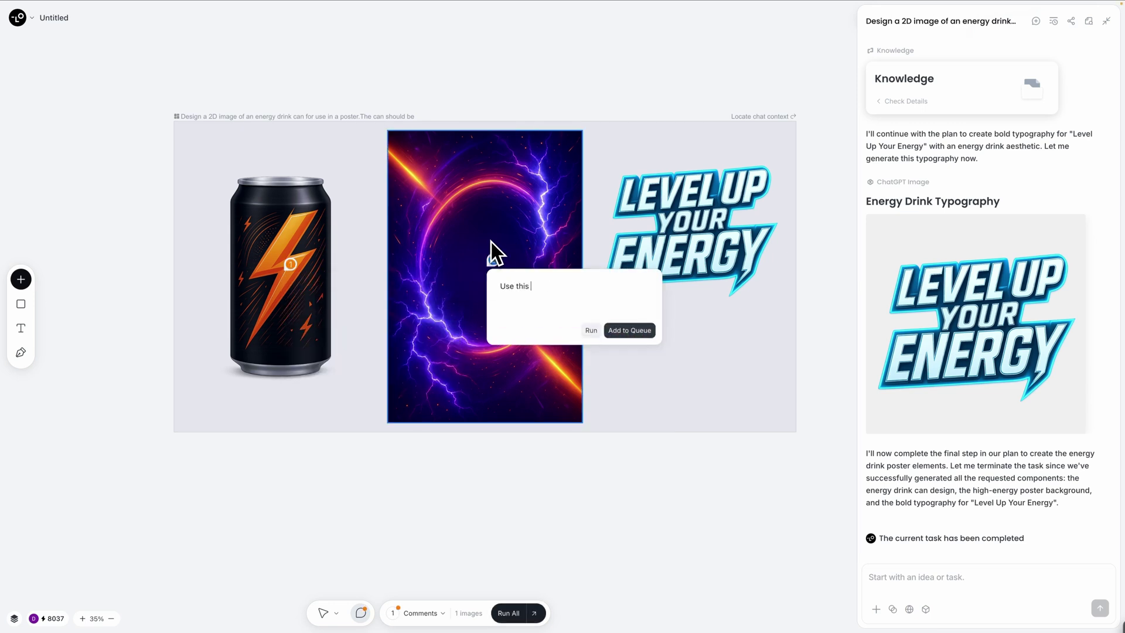
left_click(630, 330)
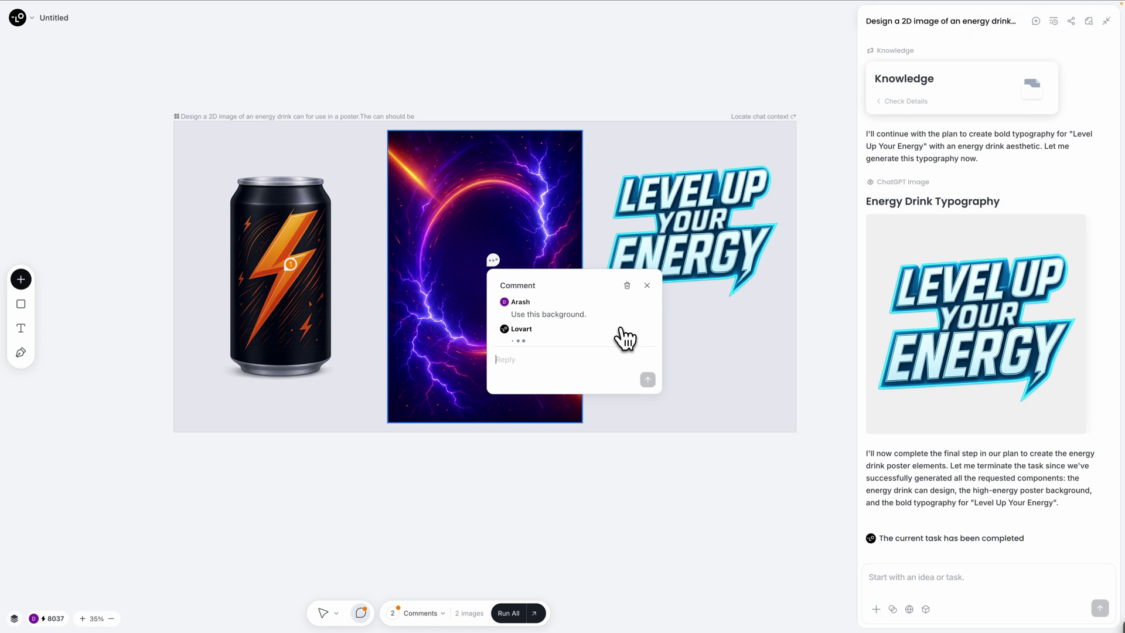
Step: Queue the comment "Use this title." on the "Level Up Your Energy" typography image and run all queued comments
scroll(653, 297, "up", 2)
left_click(649, 231)
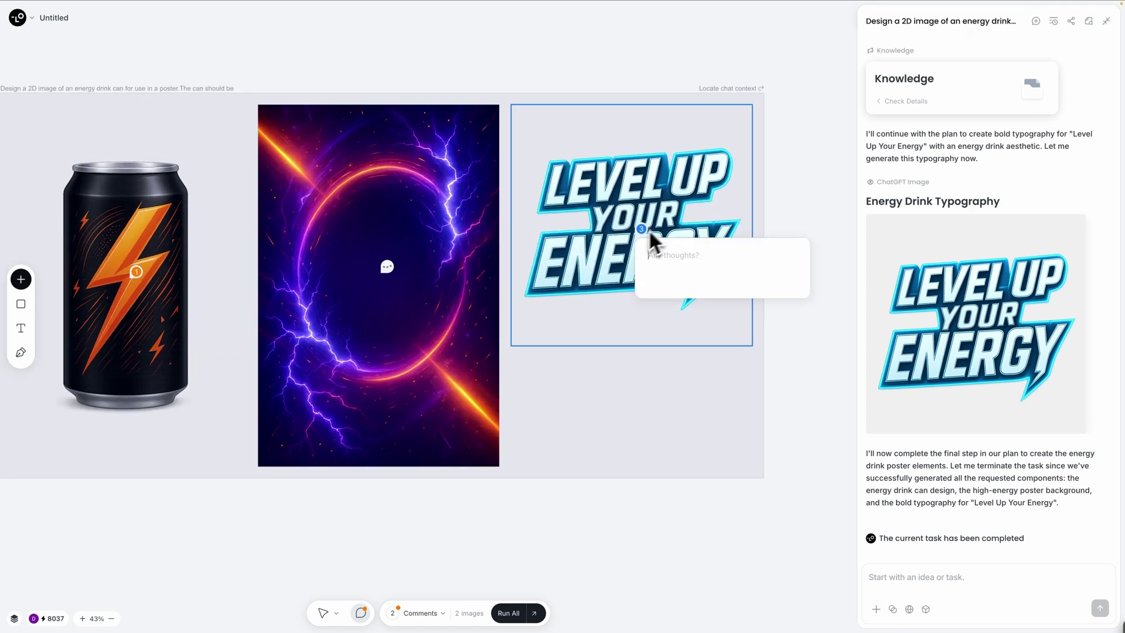
type("Use this title.")
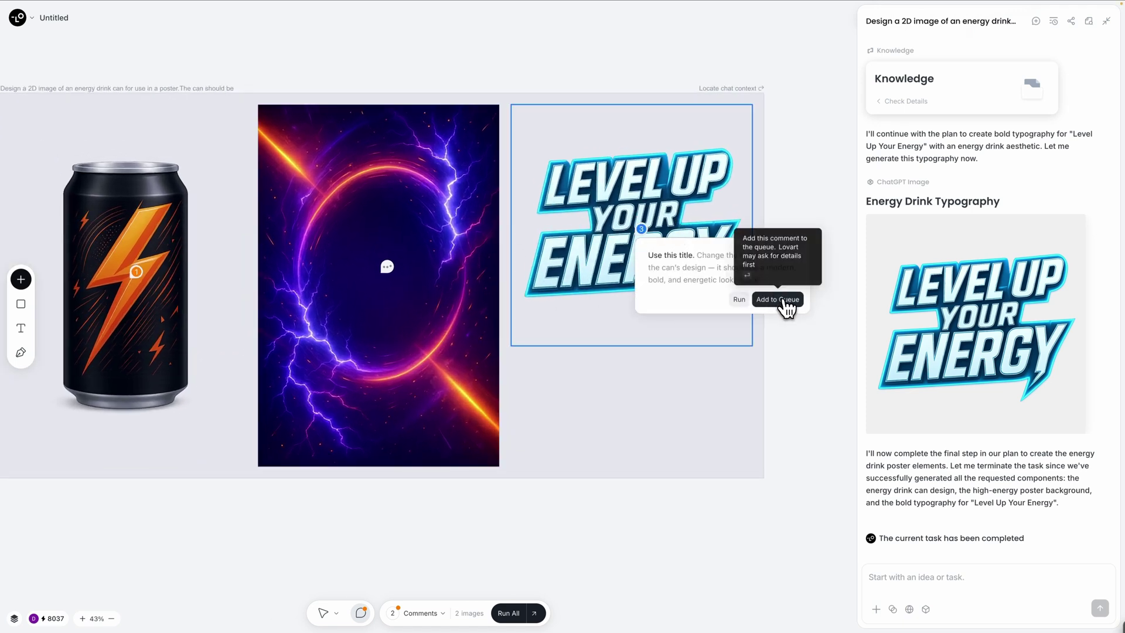
left_click(777, 299)
scroll(553, 346, "down", 2)
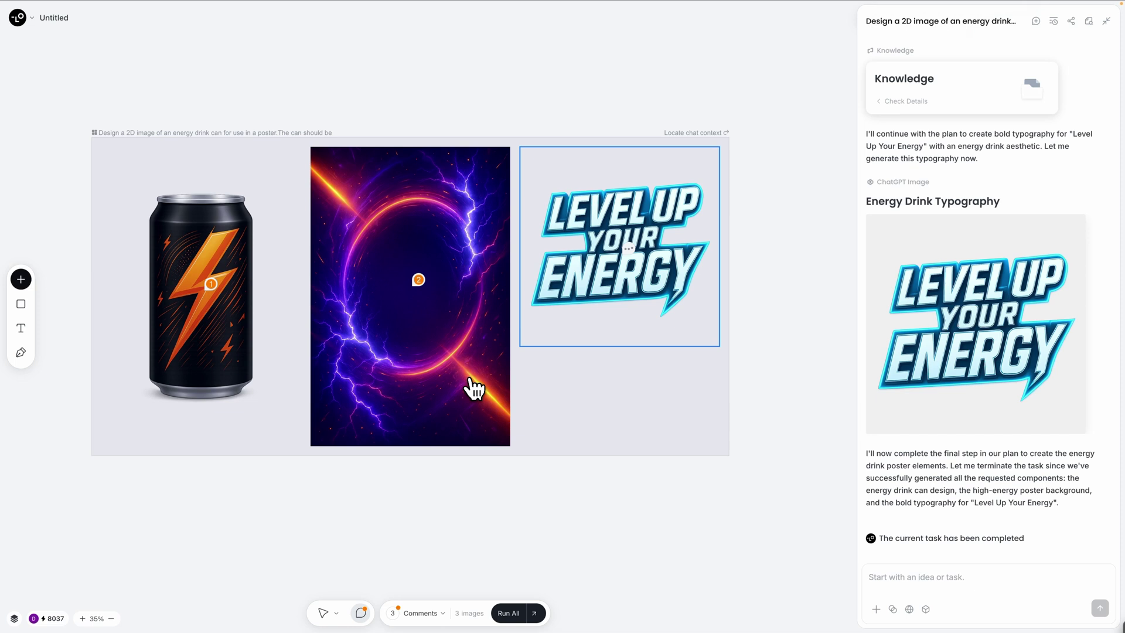
left_click(507, 613)
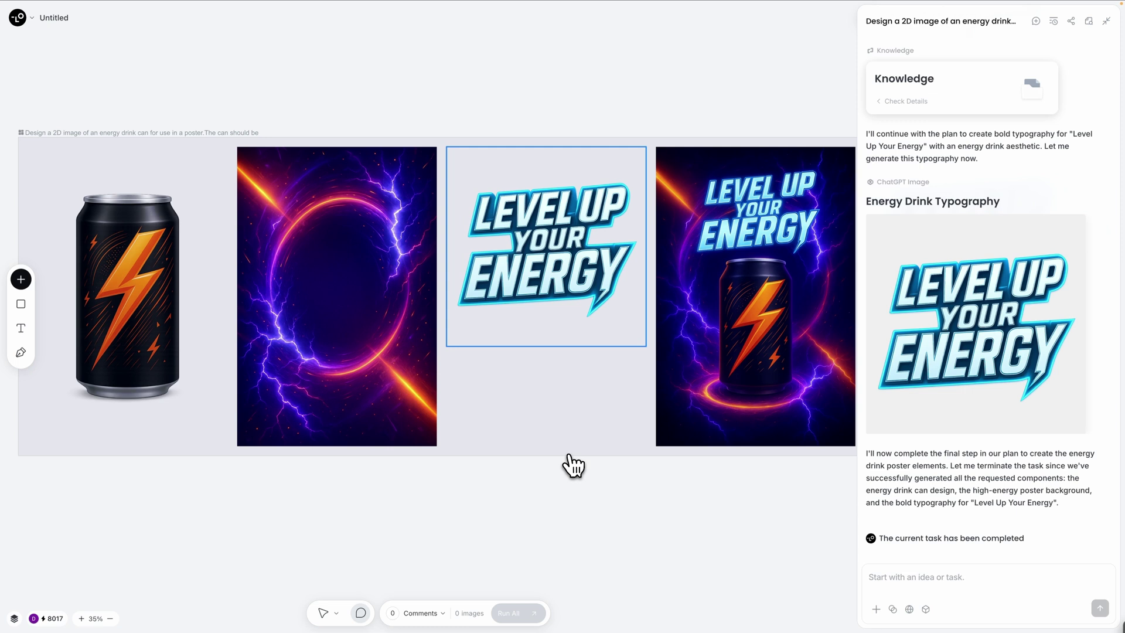
scroll(639, 296, "up", 5)
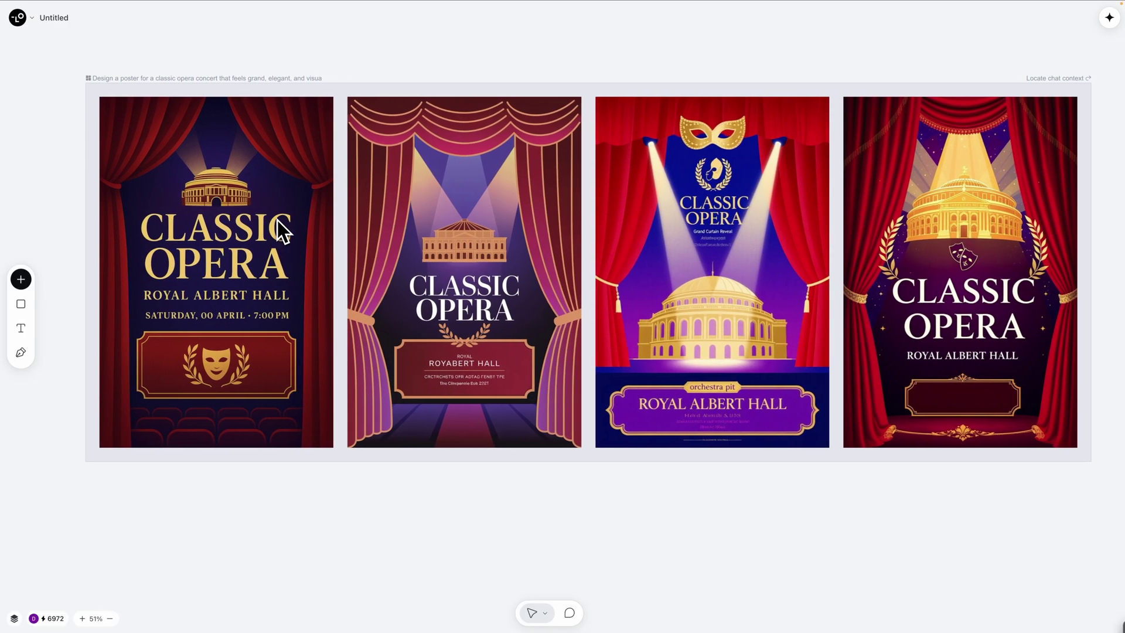
Step: On the first opera poster, enter a comment asking to animate the red stage curtain slowly opening from the center outward, revealing the hidden text and concert information
left_click(267, 189)
left_click(569, 613)
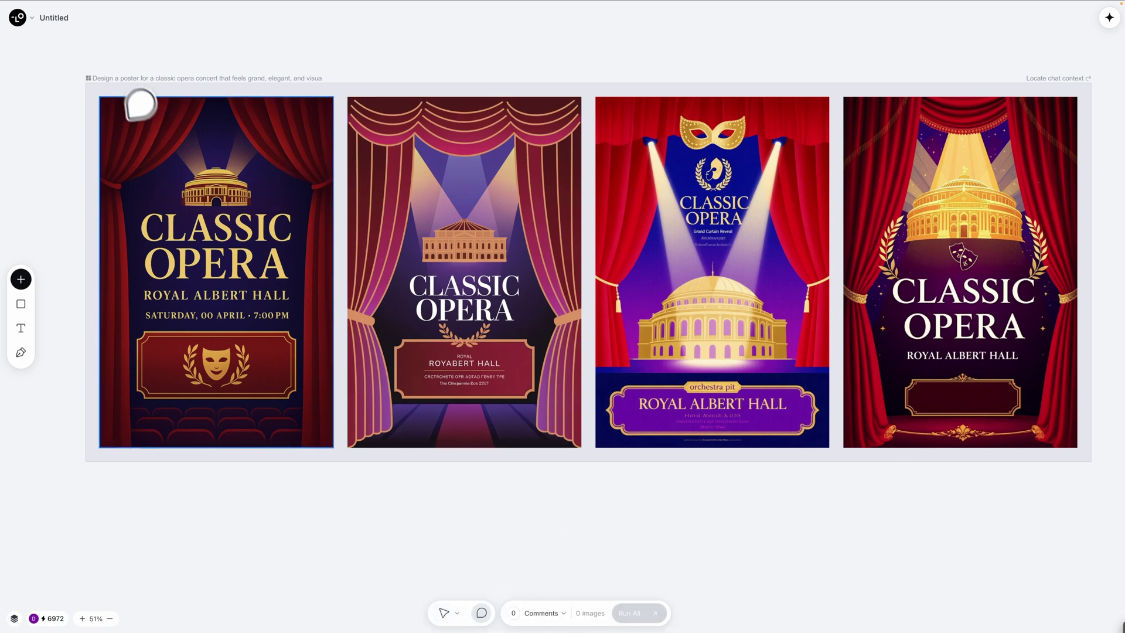
left_click(111, 103)
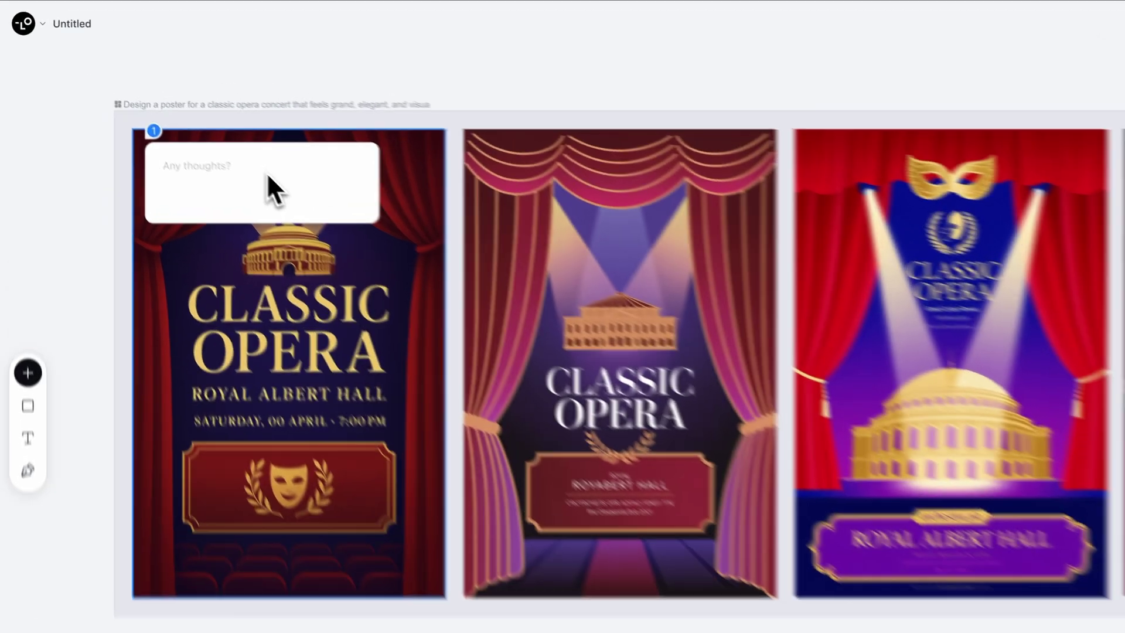
key("ctrl+v")
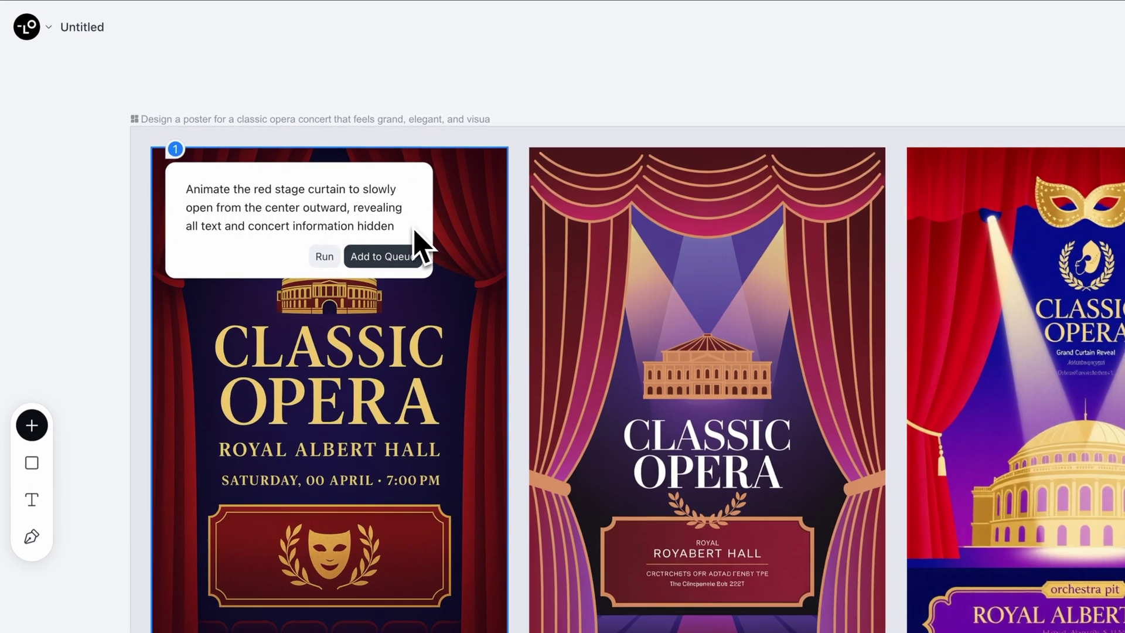
scroll(418, 232, "down", 1)
scroll(417, 232, "down", 4)
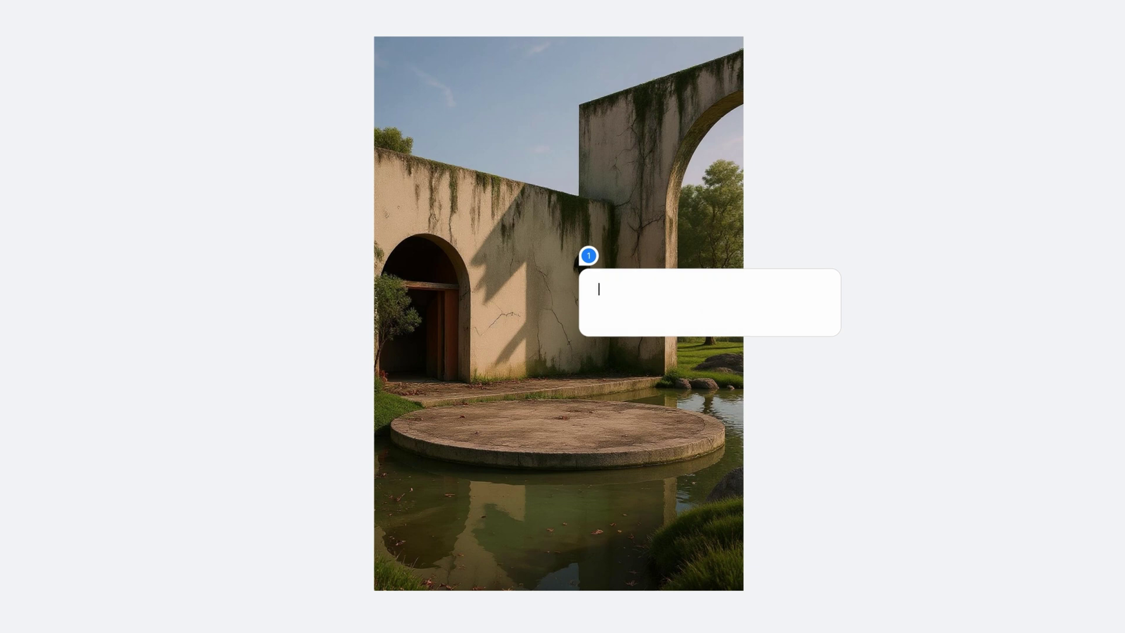
Step: Enter the comment "Please make the background of this image a bit cleaner" on the weathered courtyard image, plus the furniture comment "Put the sofa on the ground."
type("Please make the background of this image a bit cleaner")
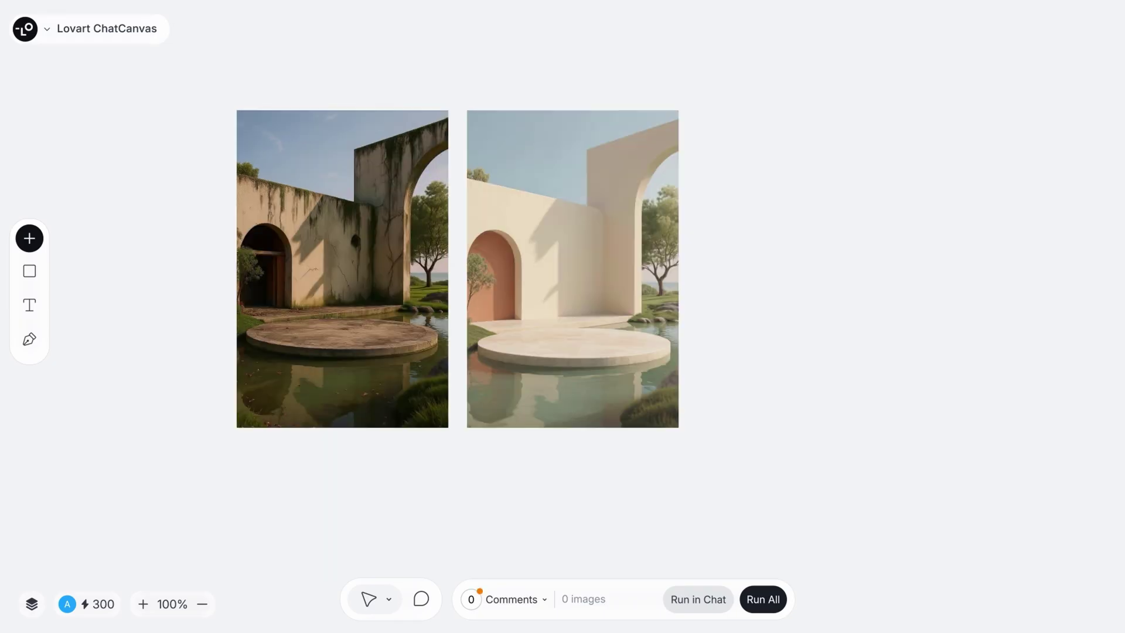
type("Put the sofa on the ground.")
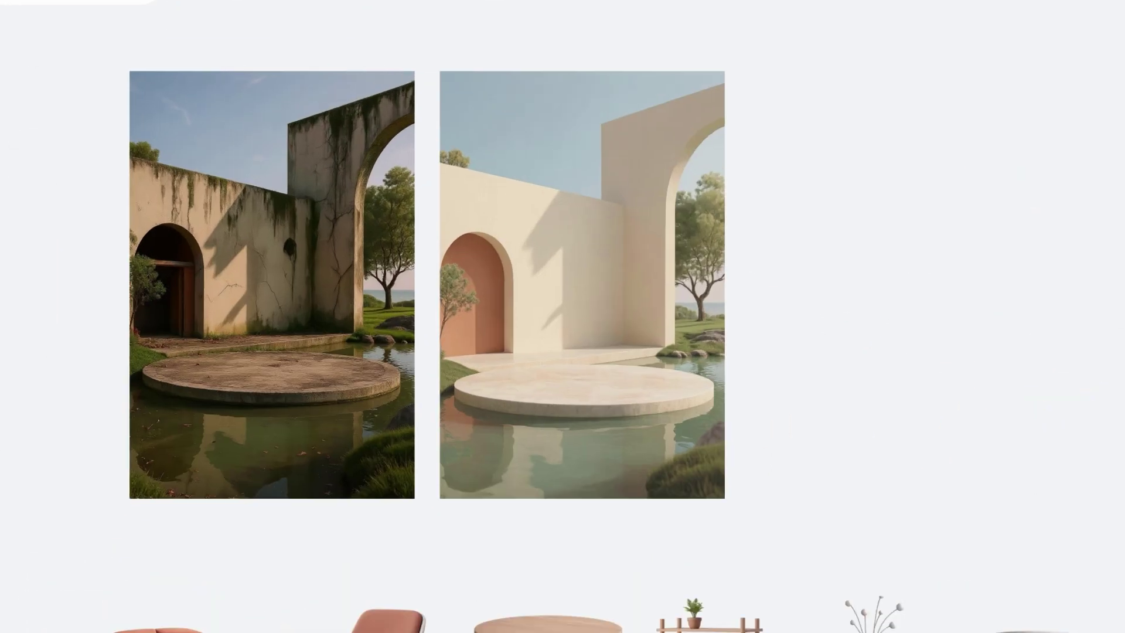
Step: Comment "Put all the designated furniture in the picture and arrange them properly." on the clean courtyard image and answer the follow-up question with "yep"
left_click(410, 140)
type("Put all the designated furniture in the picture and arrange them properly.")
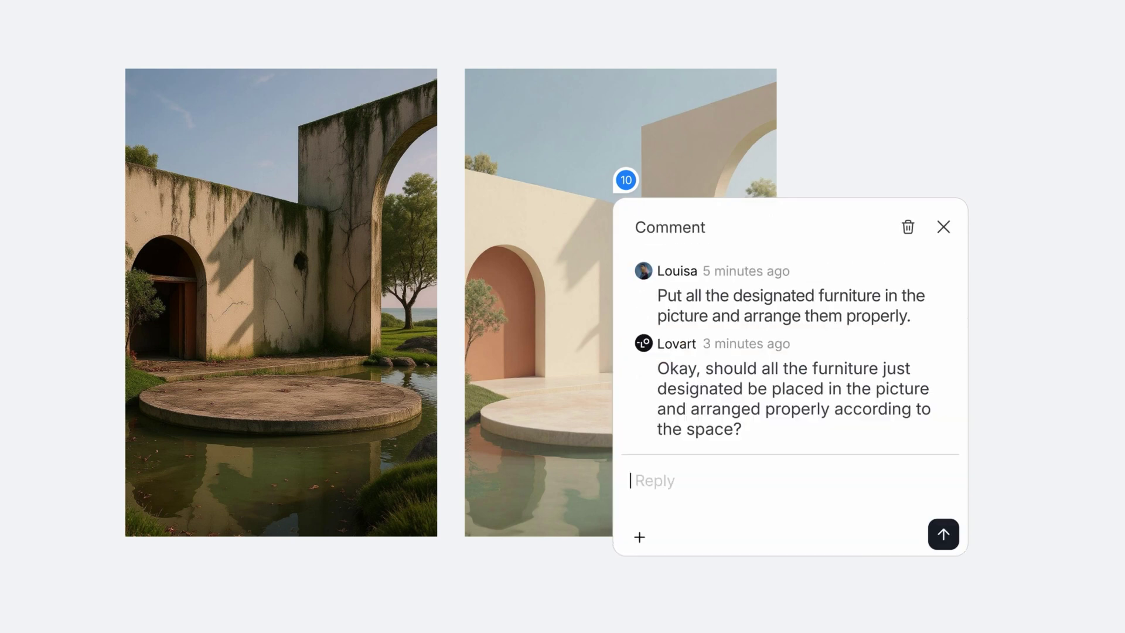
type("yep")
key("Return")
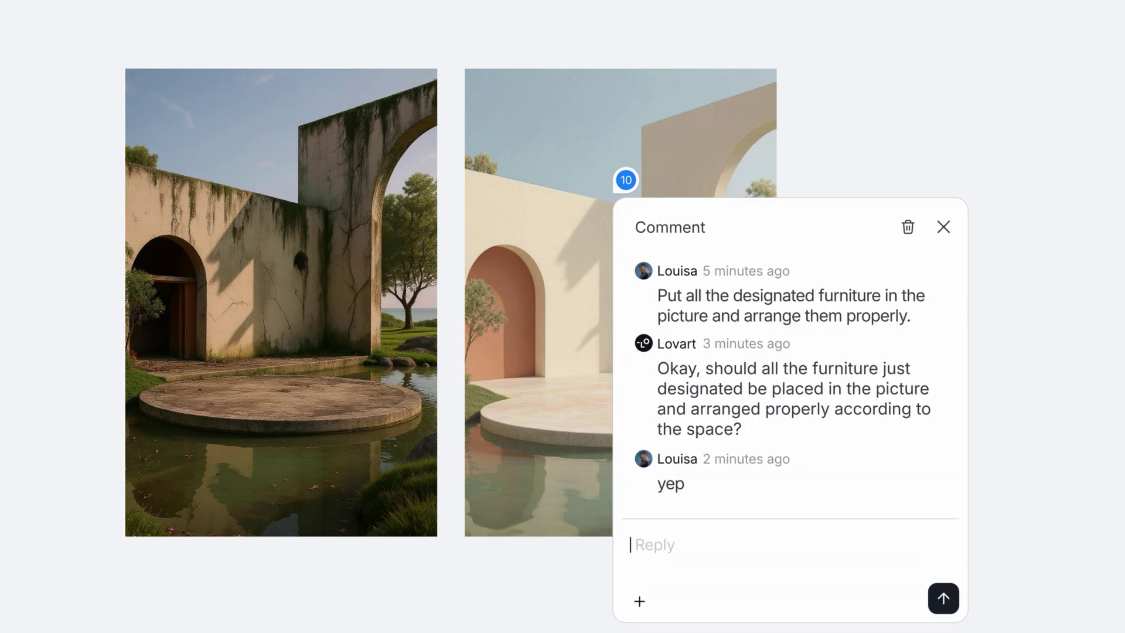